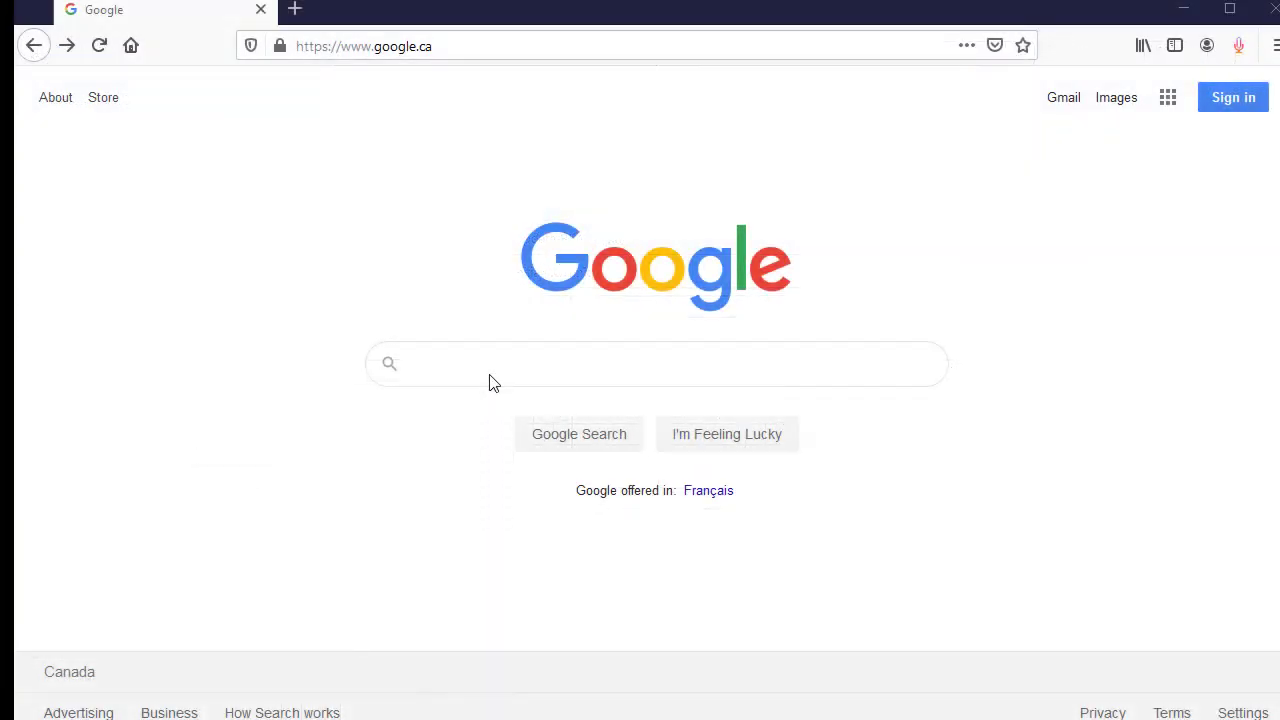
- Search the web for "ybian treeplan" and open the ybian/treeplan repository on GitHub
type("ybia")
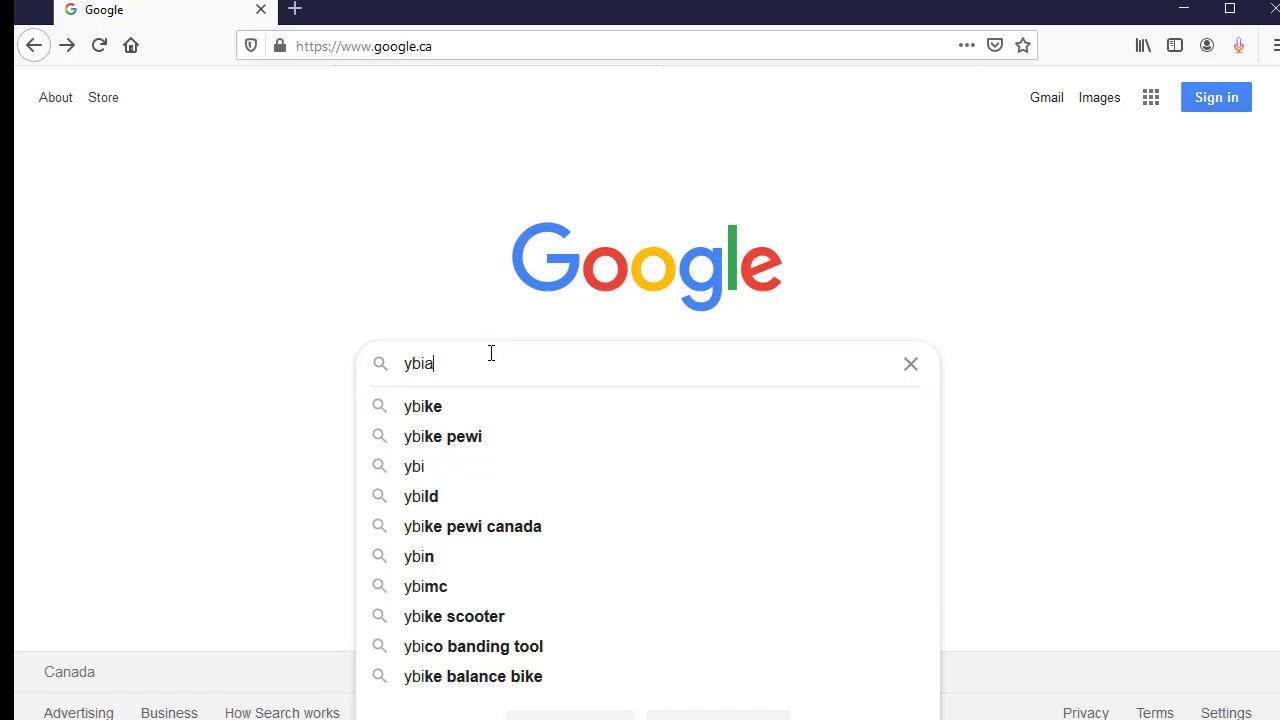
type("n treeplan")
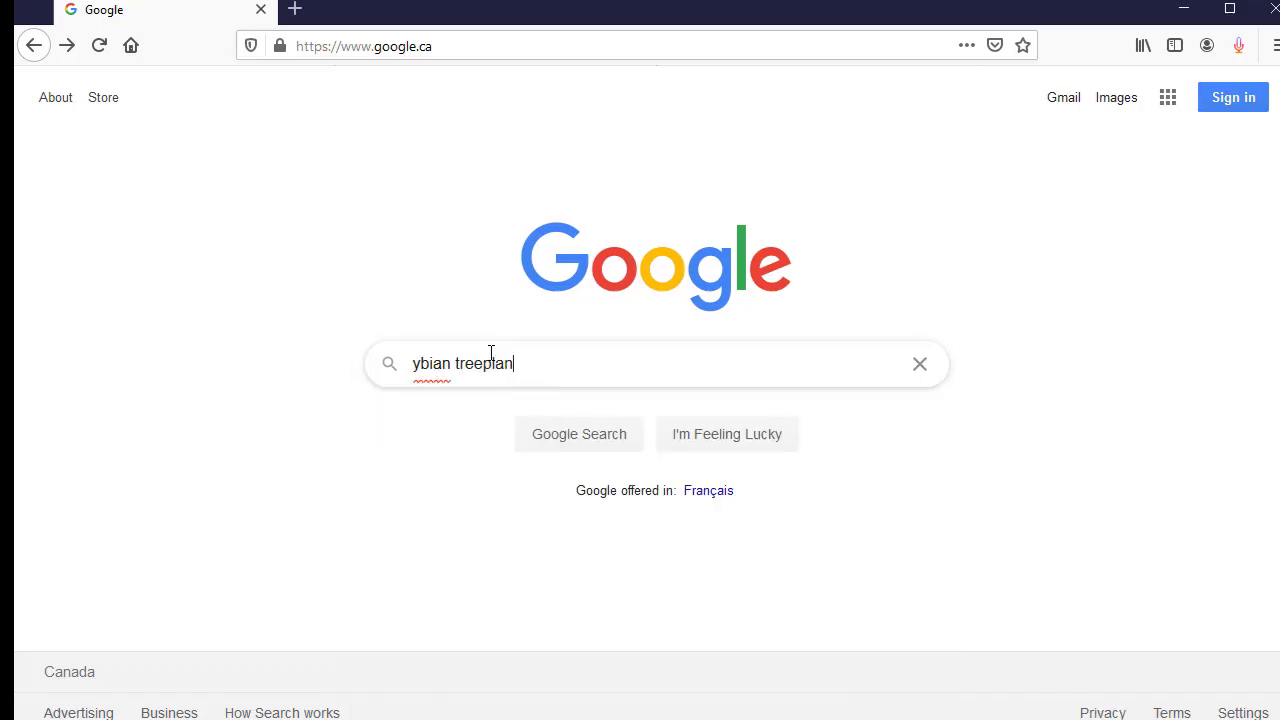
key("Return")
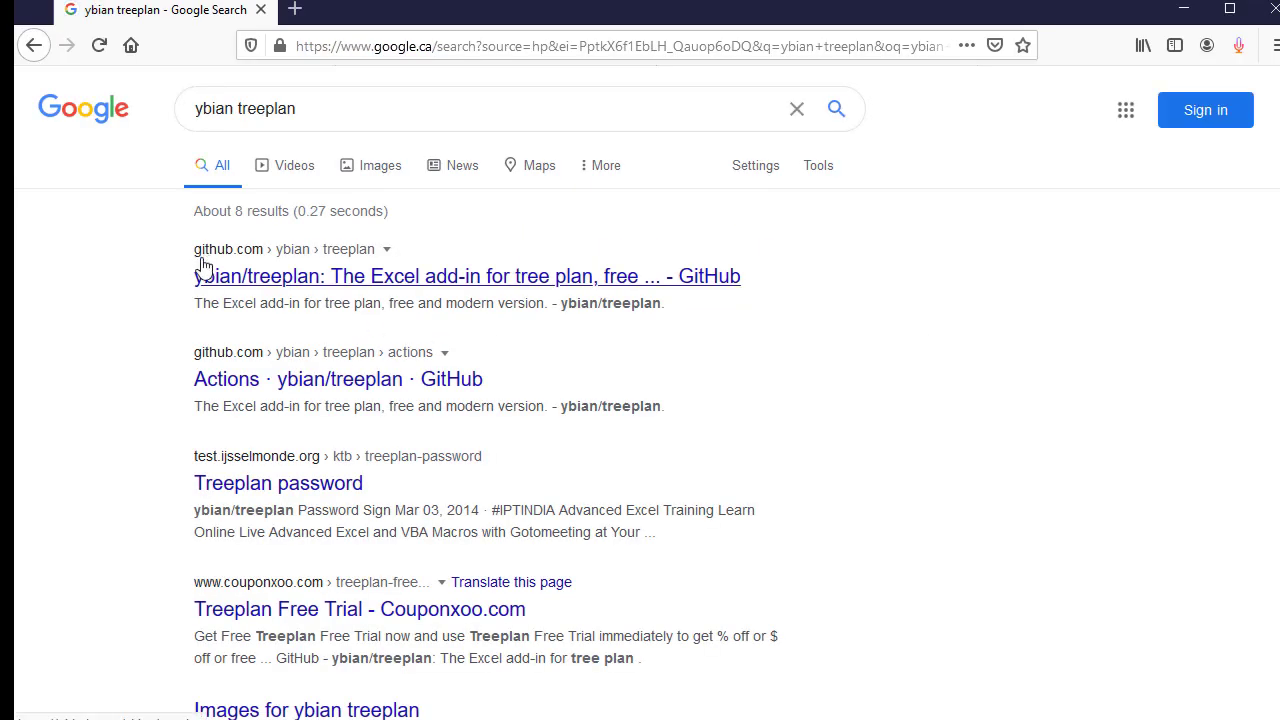
left_click(318, 288)
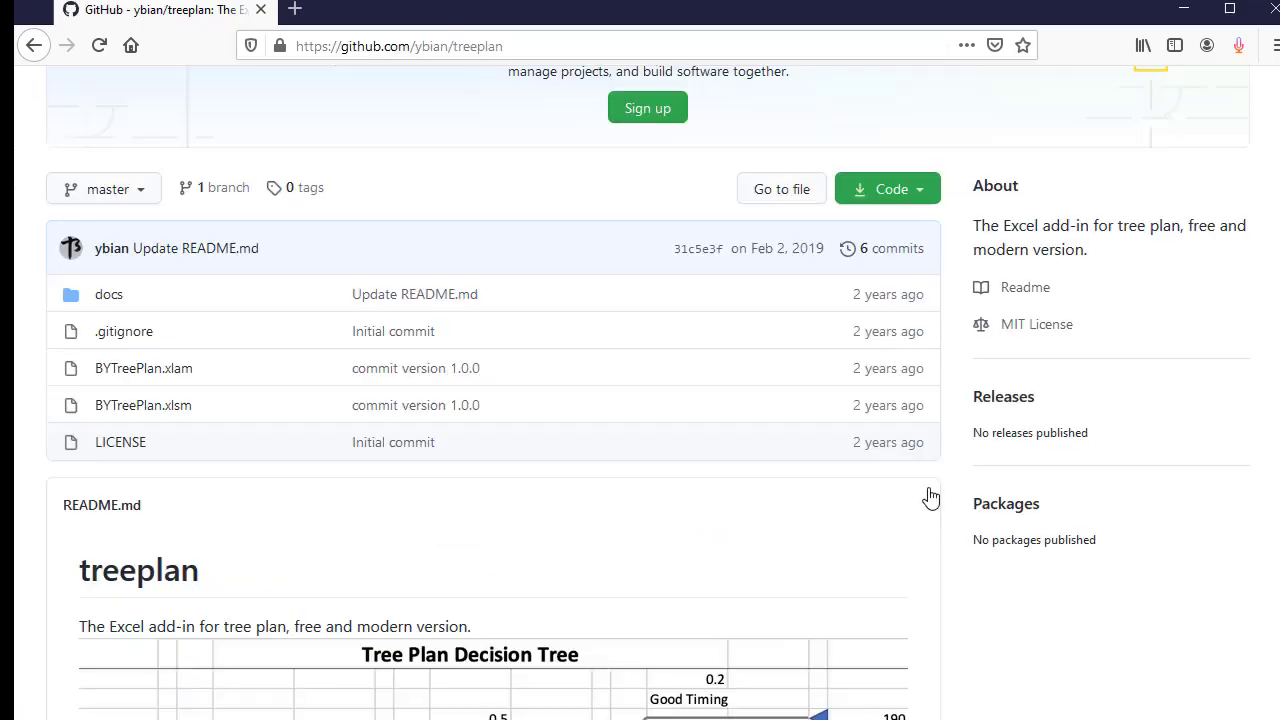
- Download the treeplan repository as a ZIP and extract treeplan-master.zip in the Downloads folder
left_click(918, 193)
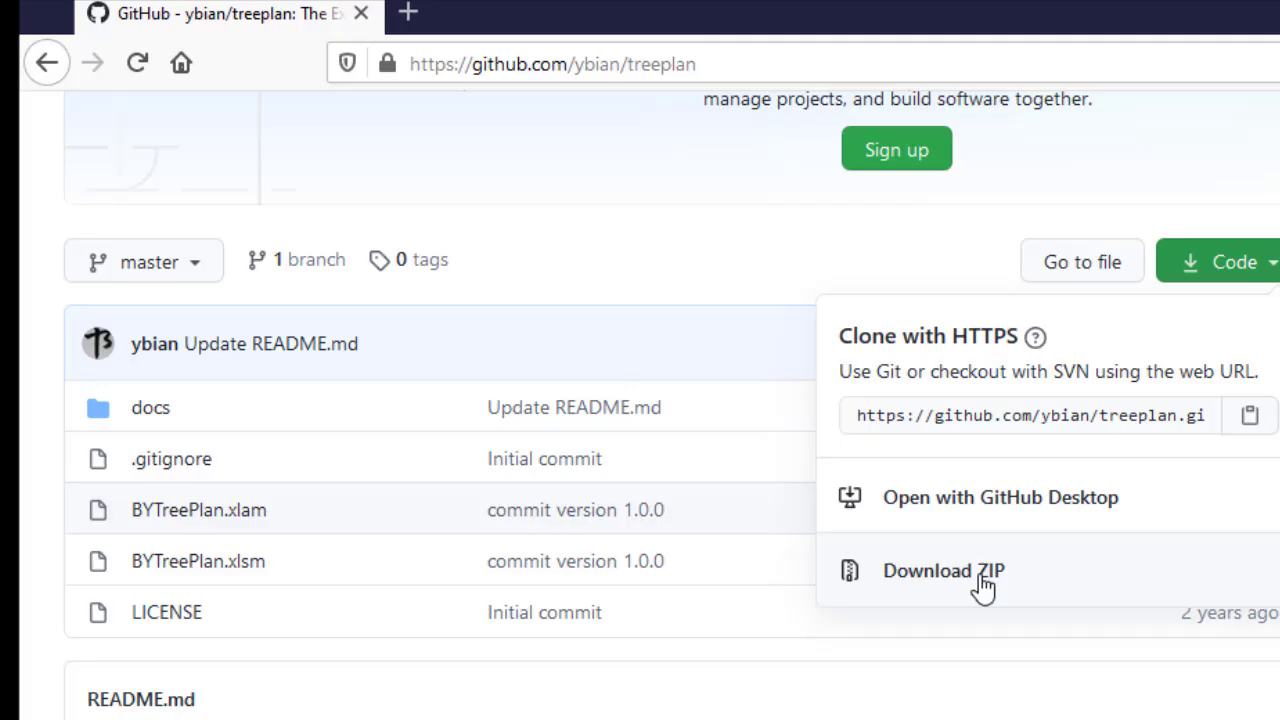
left_click(981, 580)
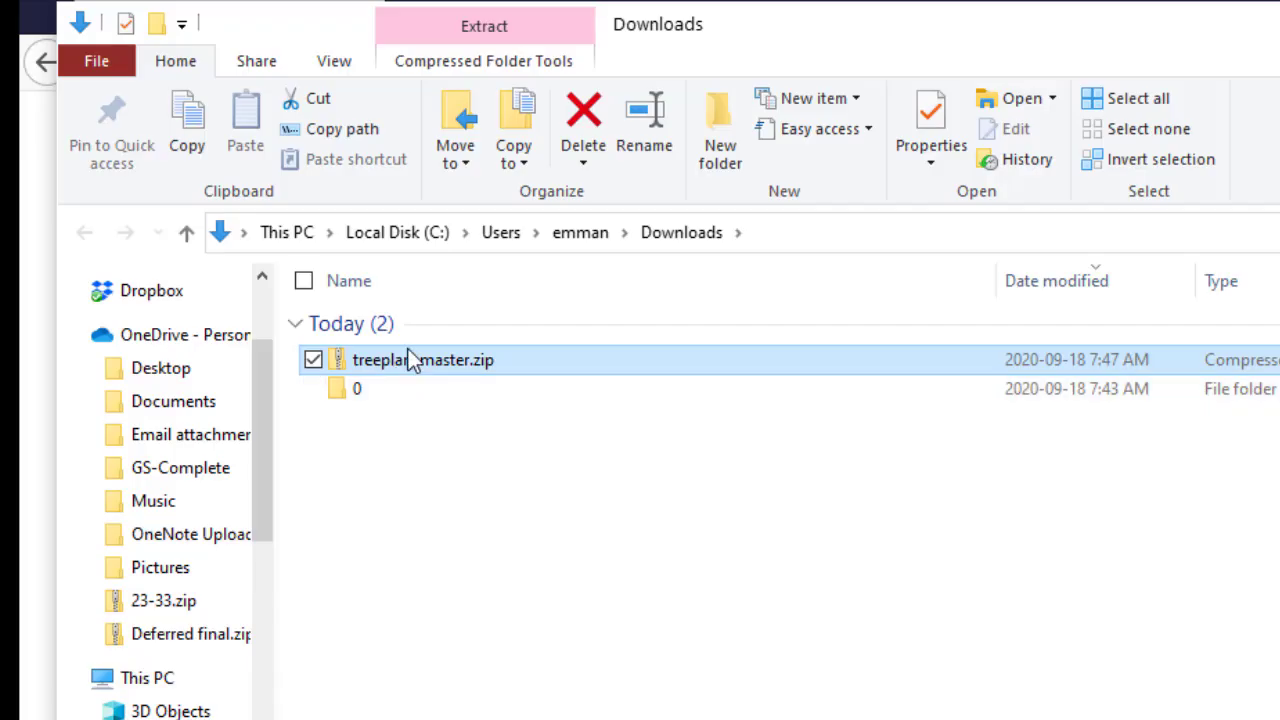
right_click(413, 368)
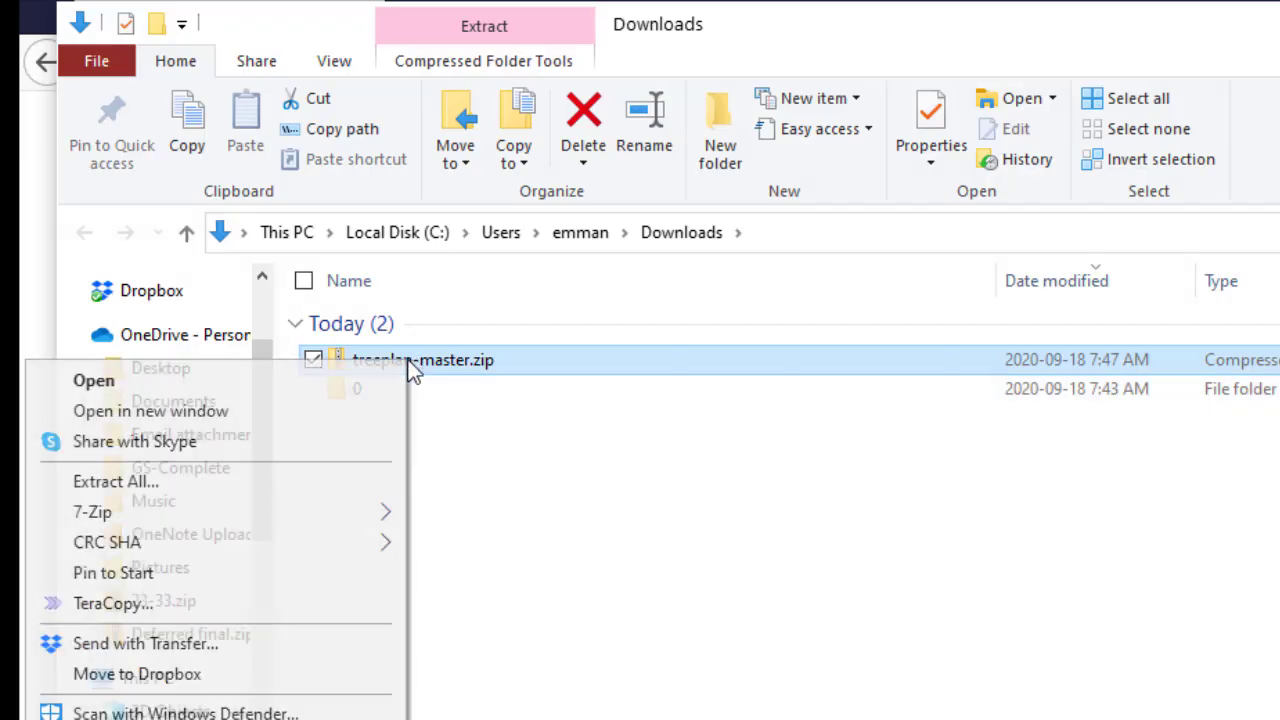
left_click(287, 481)
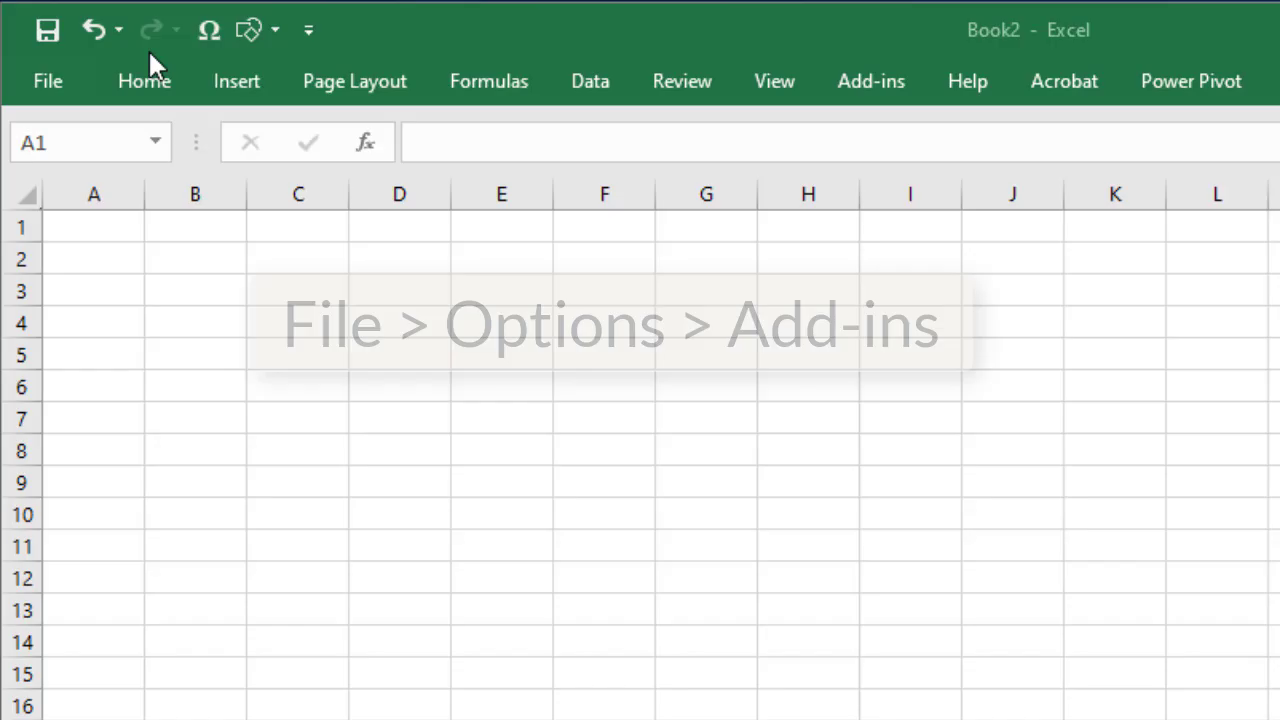
- Switch to Excel and open the Add-ins dialog for managing Excel add-ins
left_click(30, 87)
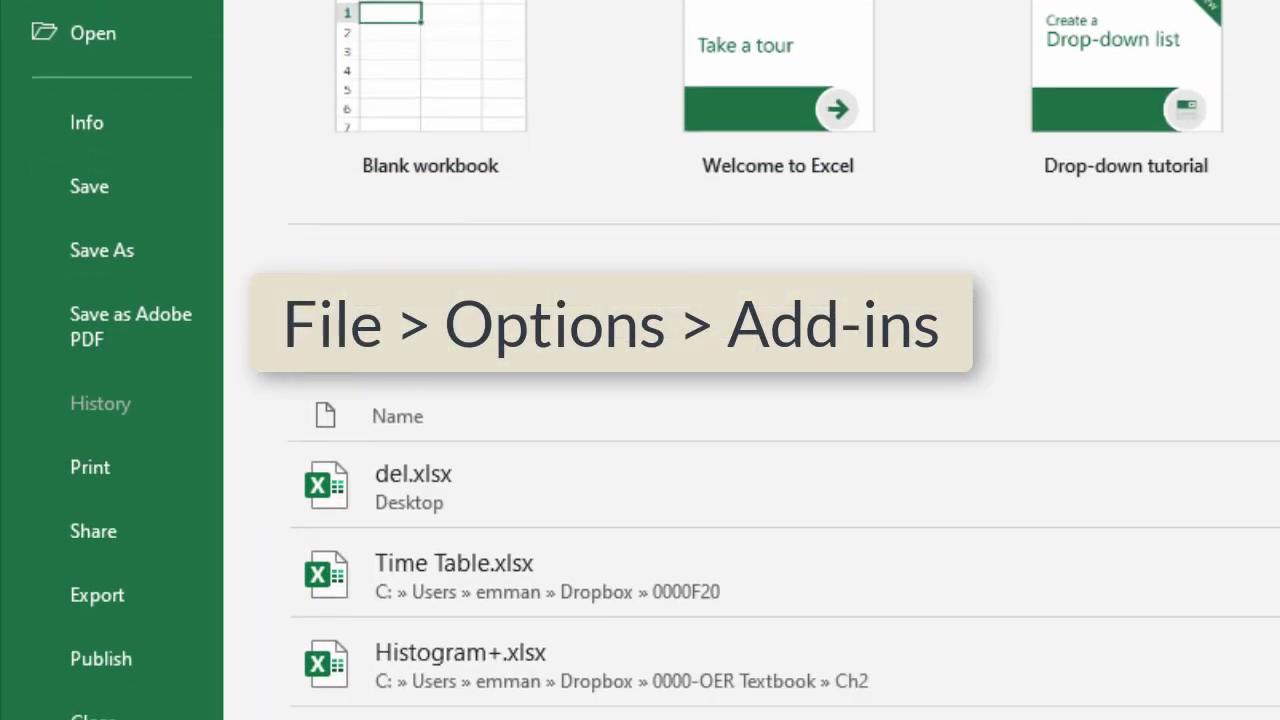
left_click(100, 672)
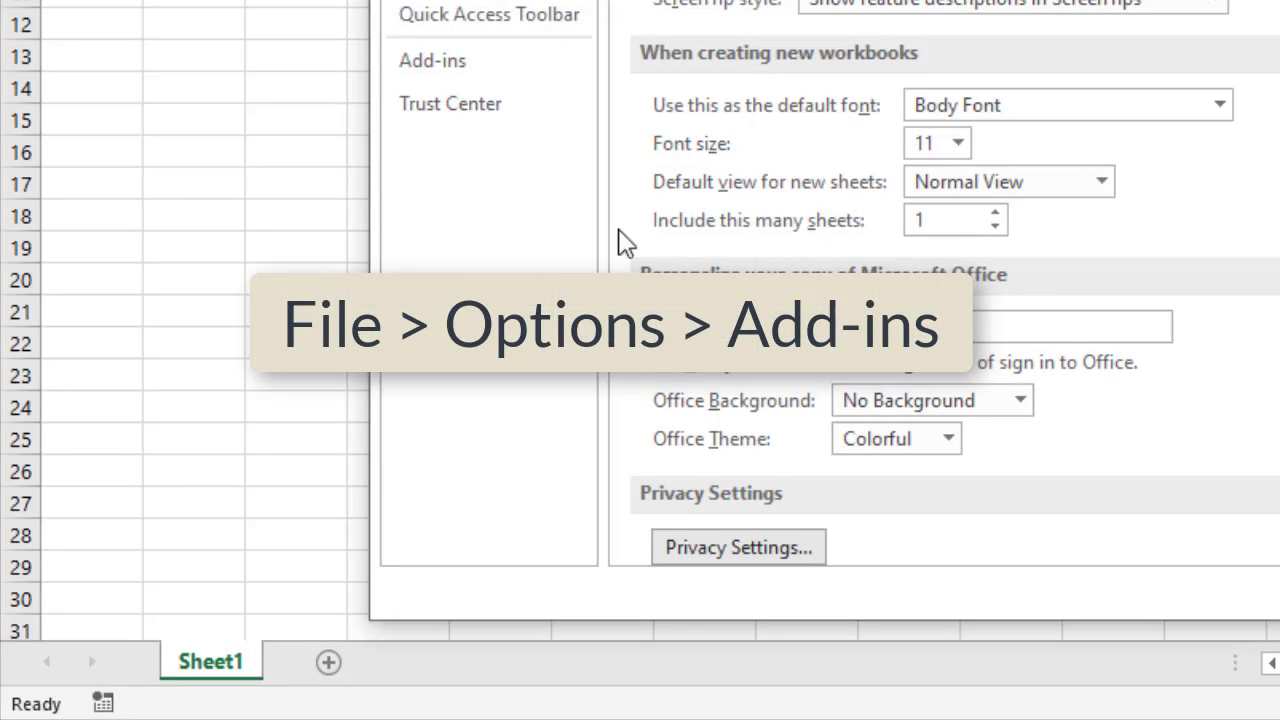
left_click(511, 63)
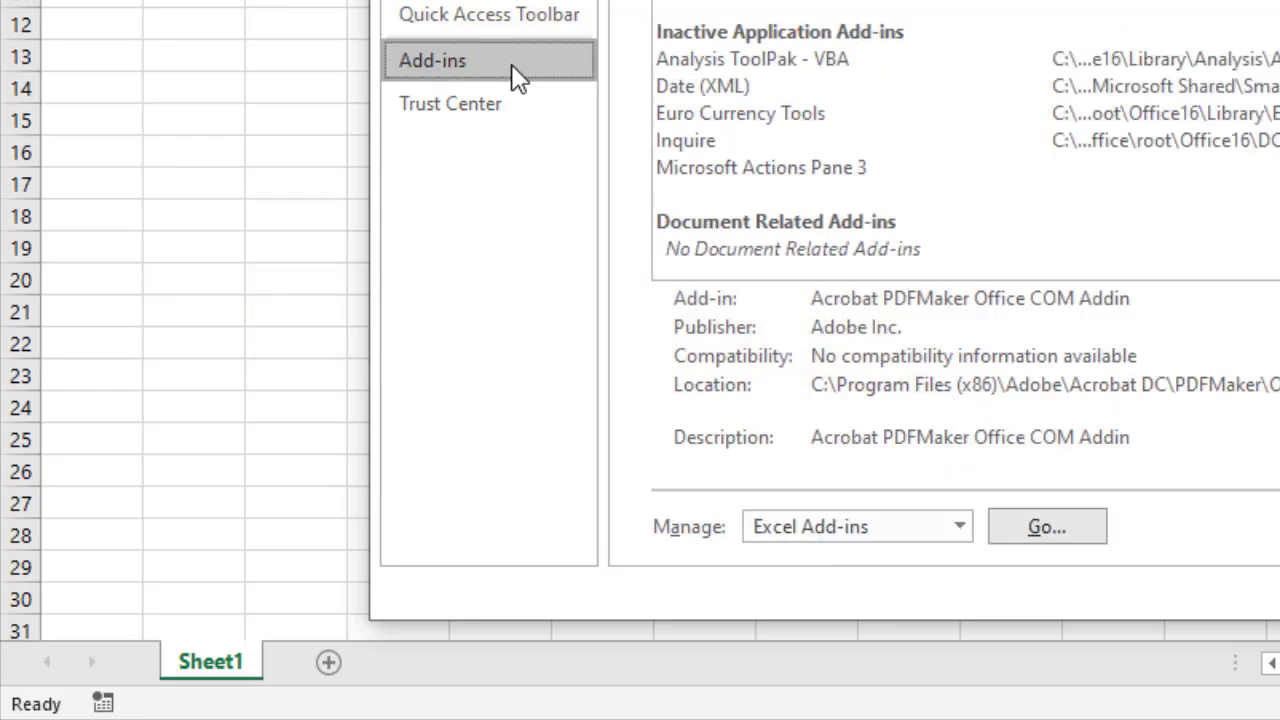
left_click(1063, 540)
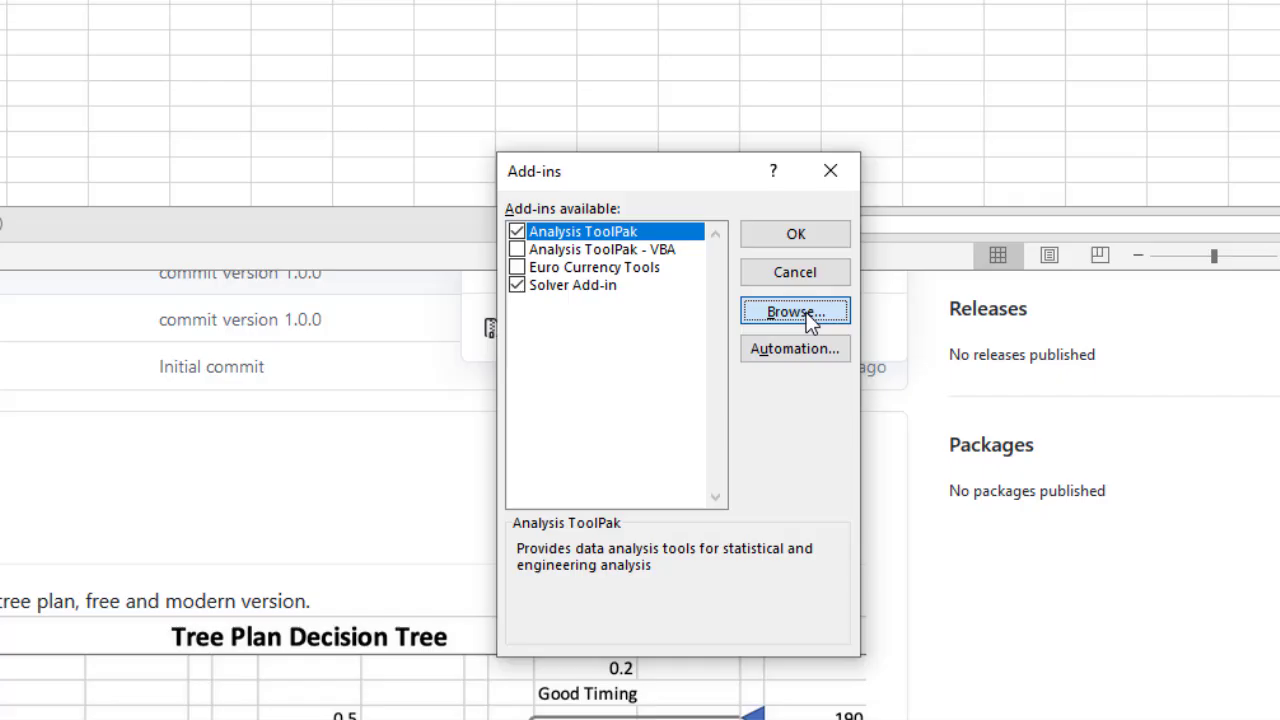
- Load the add-in file BYTreePlan.xlam from the extracted treeplan-master folder in Downloads and accept the enabled add-ins
left_click(806, 316)
left_click(72, 186)
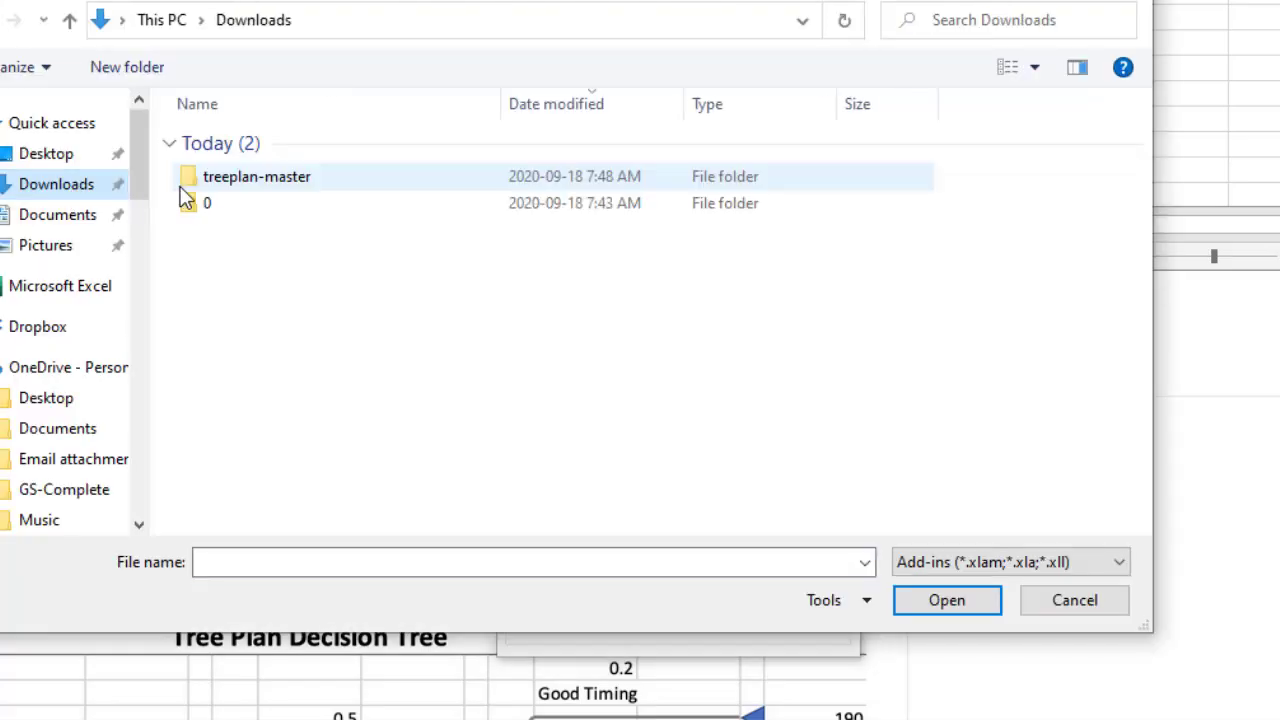
double_click(290, 177)
double_click(294, 141)
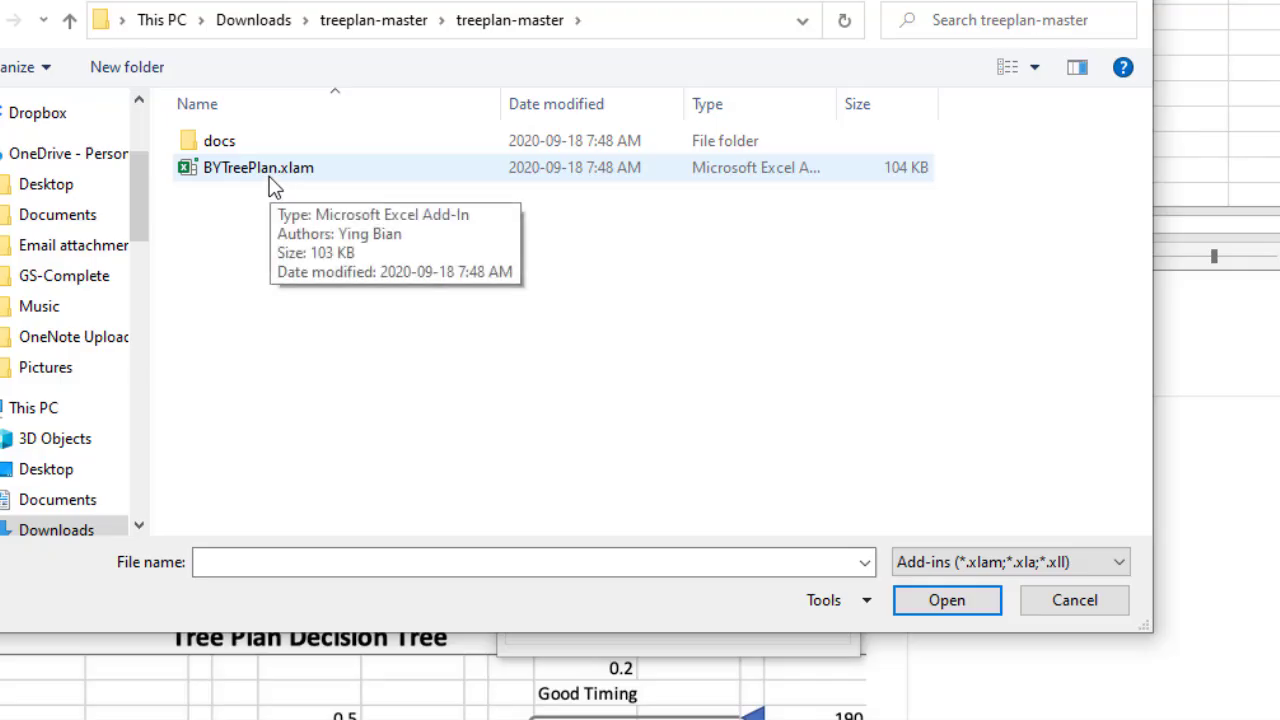
double_click(269, 176)
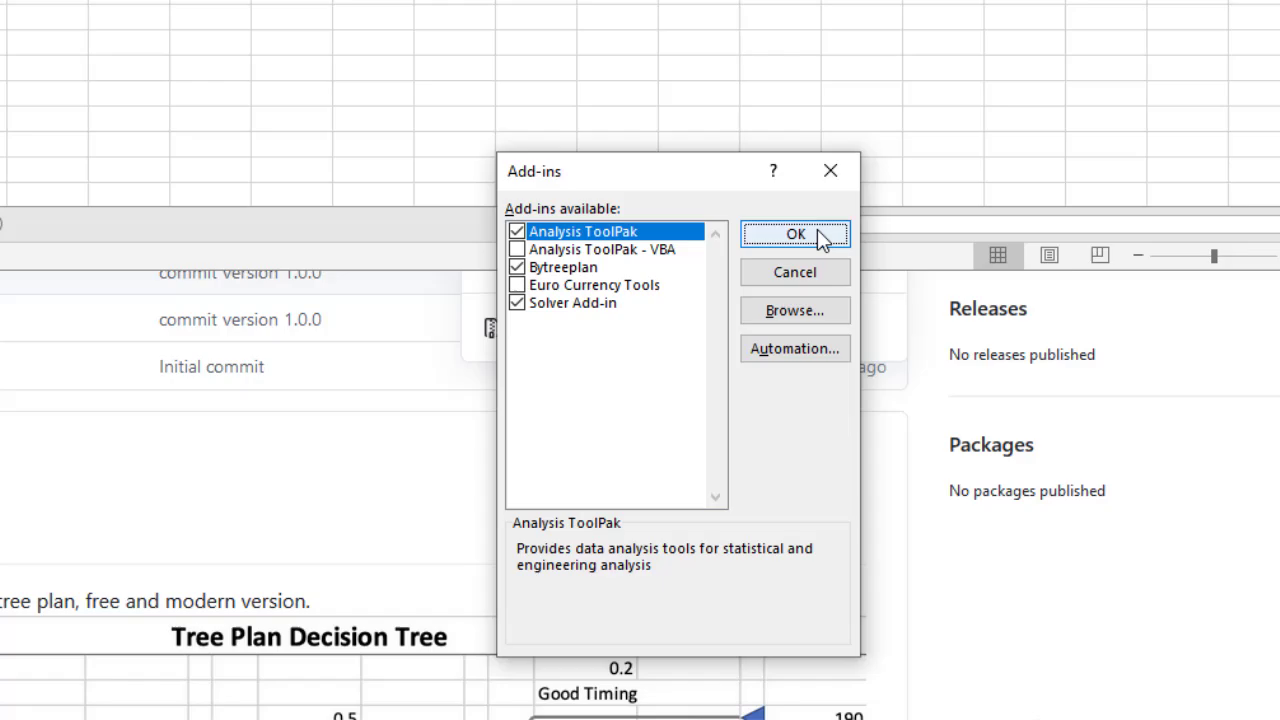
left_click(796, 234)
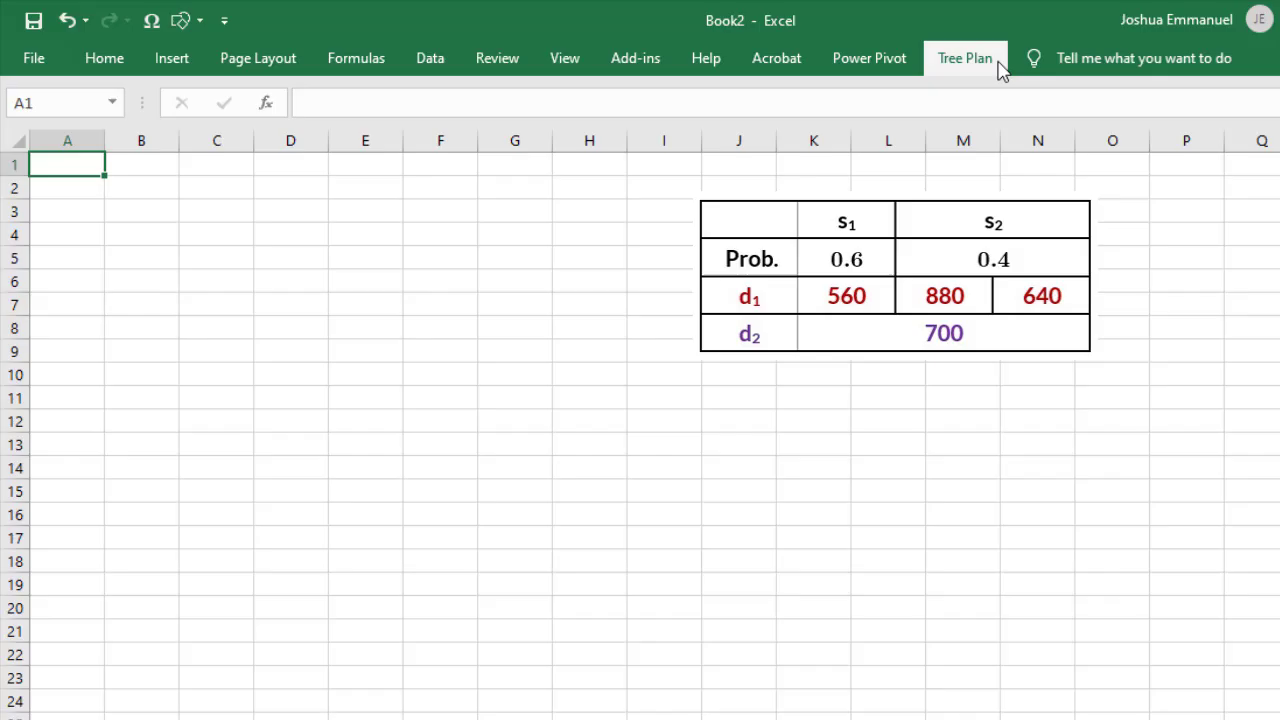
- Create a new Tree Plan decision tree with 2 branches, starting at cell A1
left_click(1001, 66)
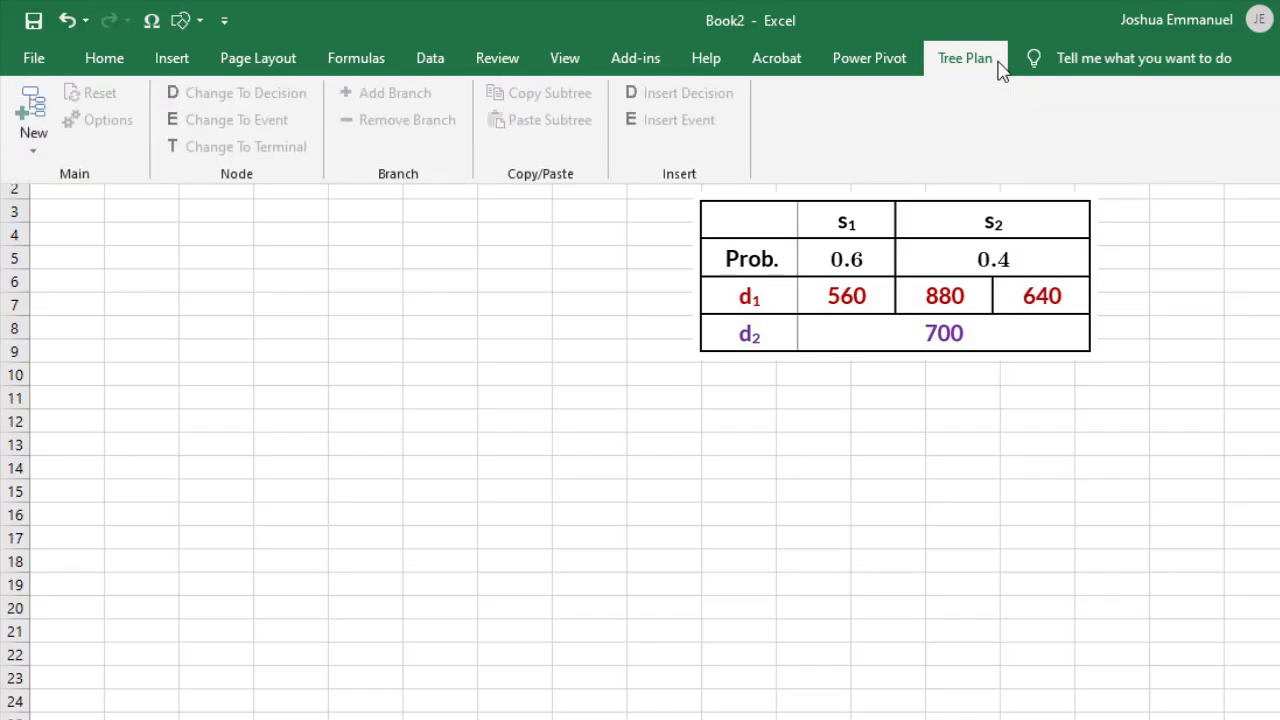
left_click(26, 155)
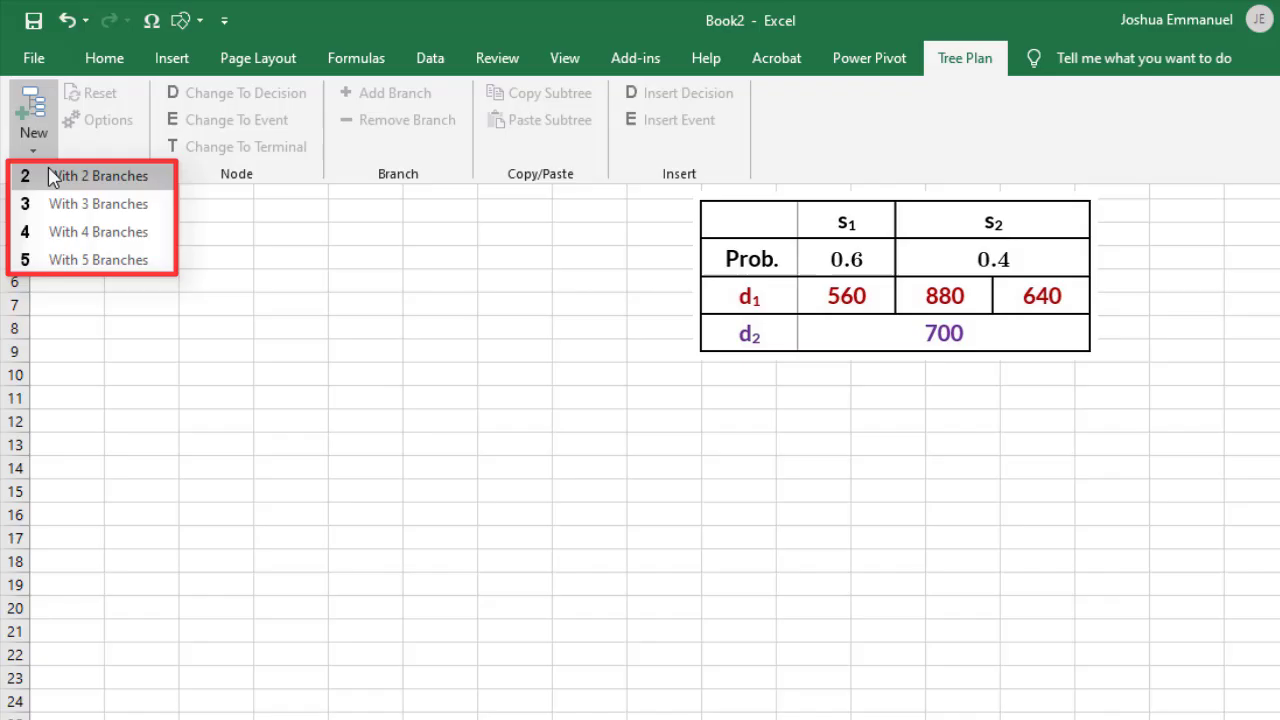
left_click(55, 175)
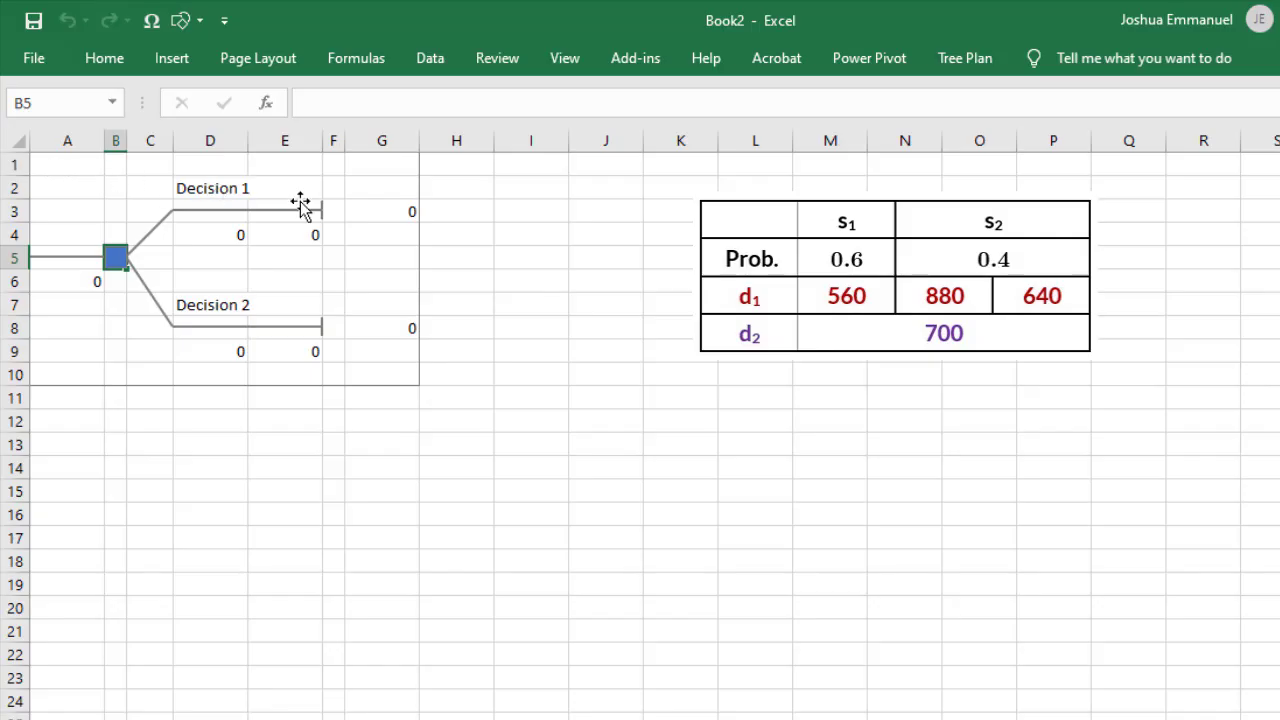
- Change the terminal node of the Decision 1 branch to an event node with 2 branches
left_click(340, 214)
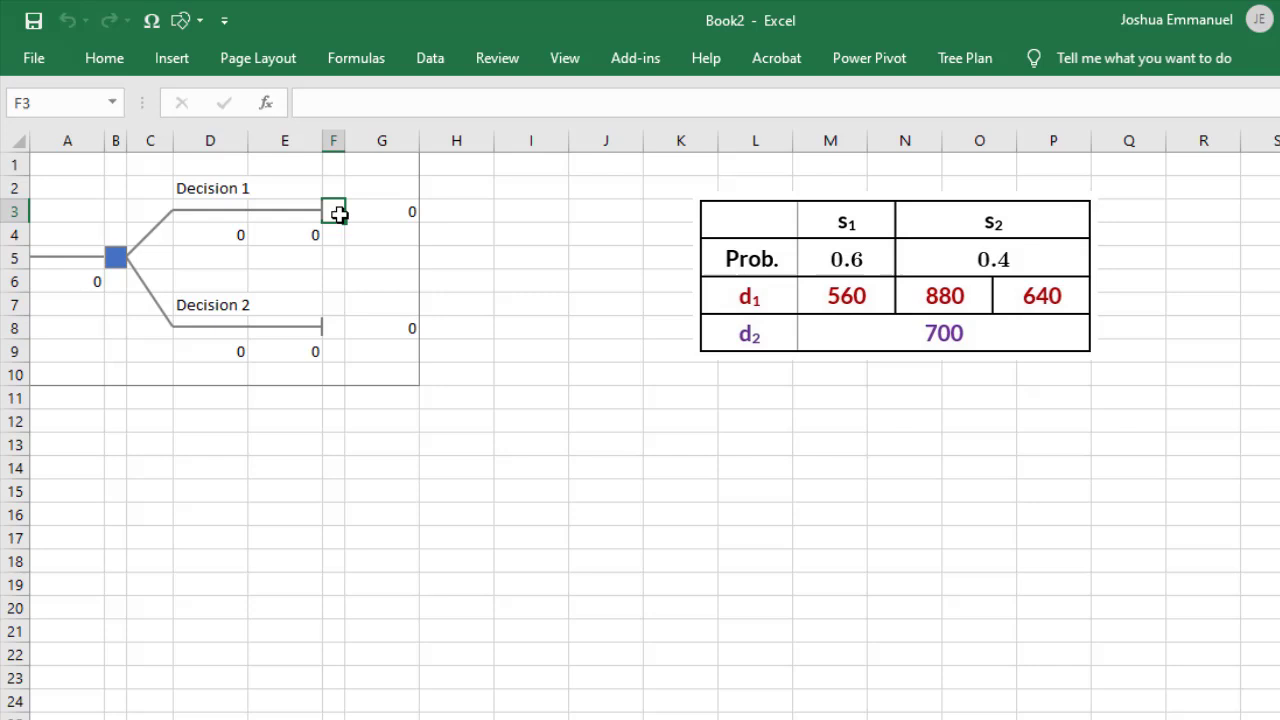
left_click(977, 58)
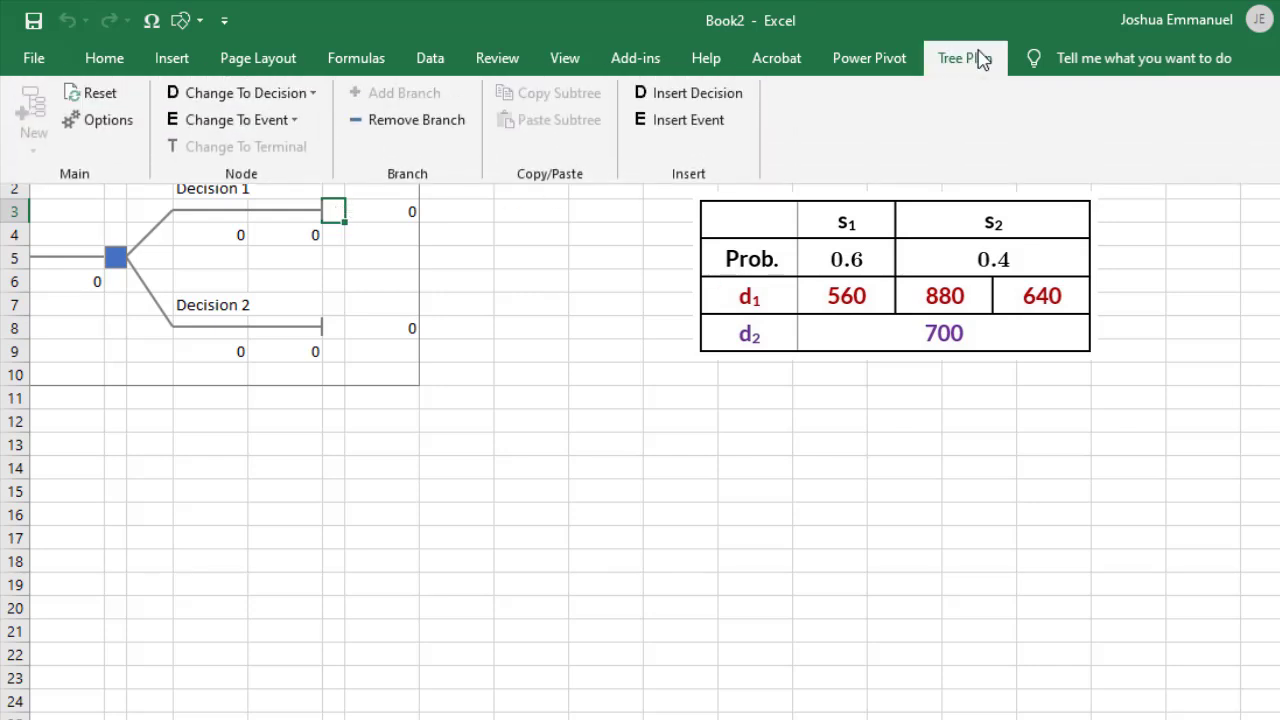
left_click(293, 129)
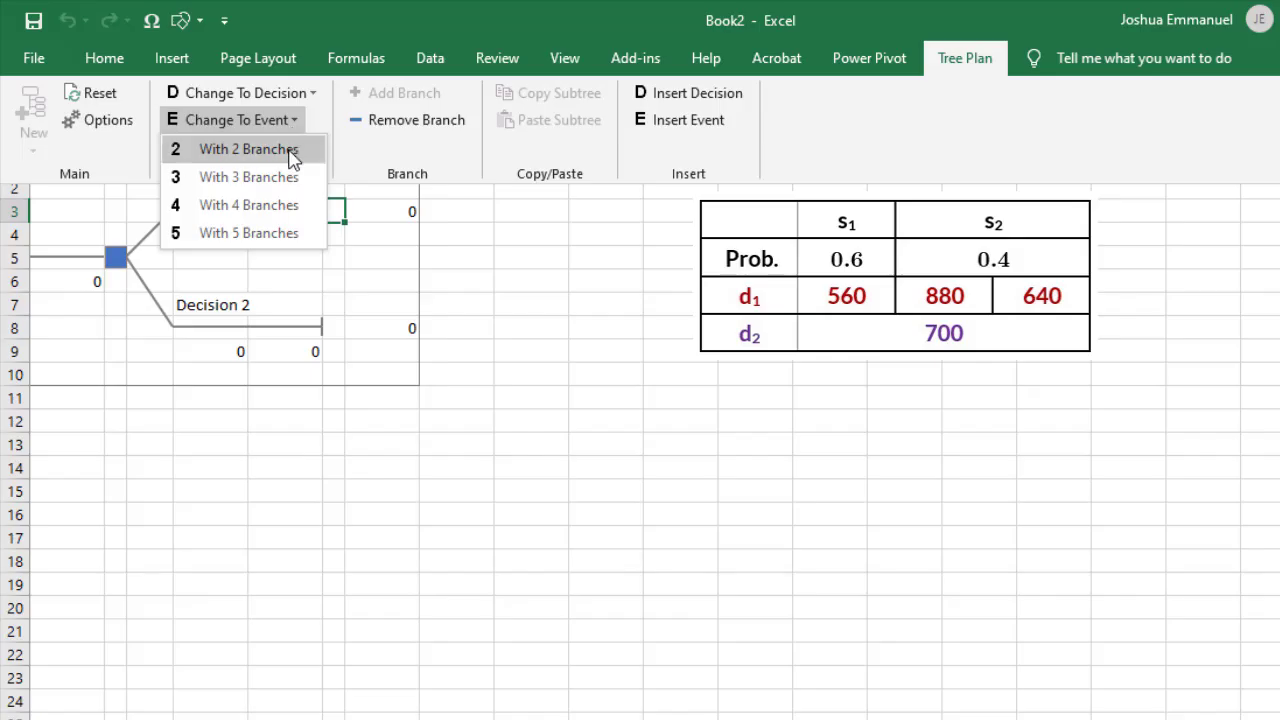
left_click(291, 152)
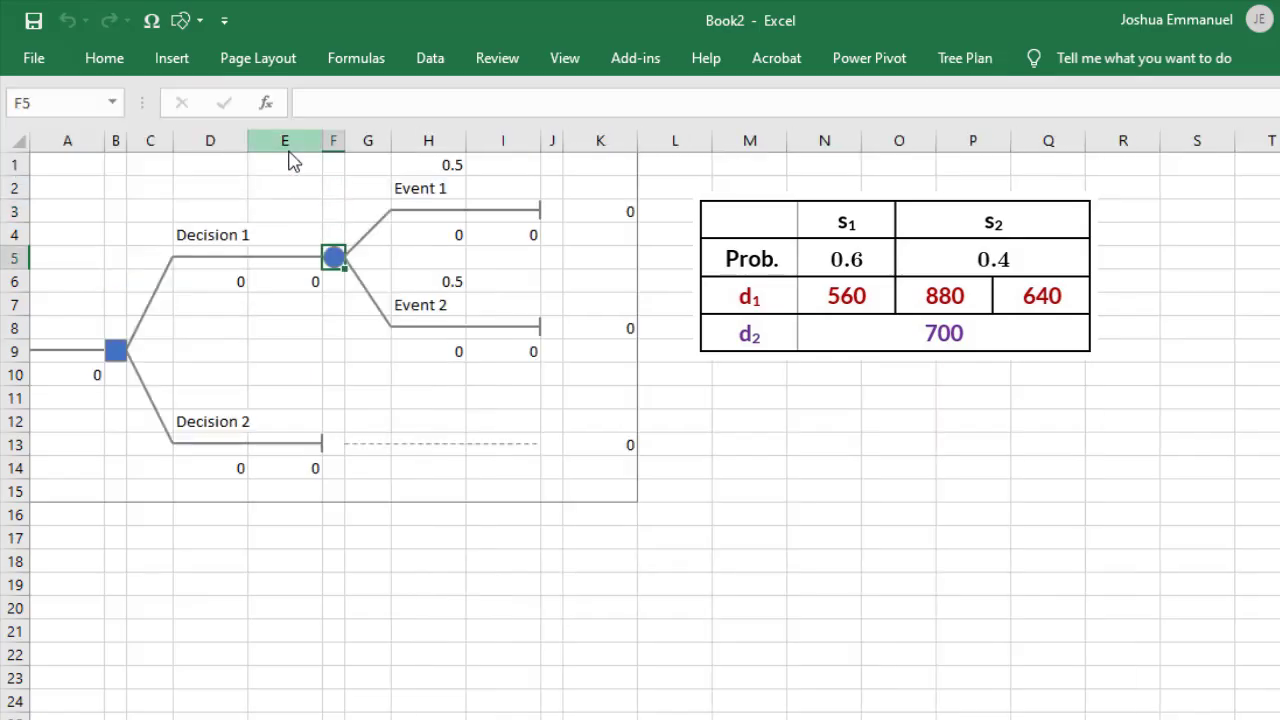
- Change the terminal node of the Event 2 branch to a decision node with 2 branches
left_click(561, 335)
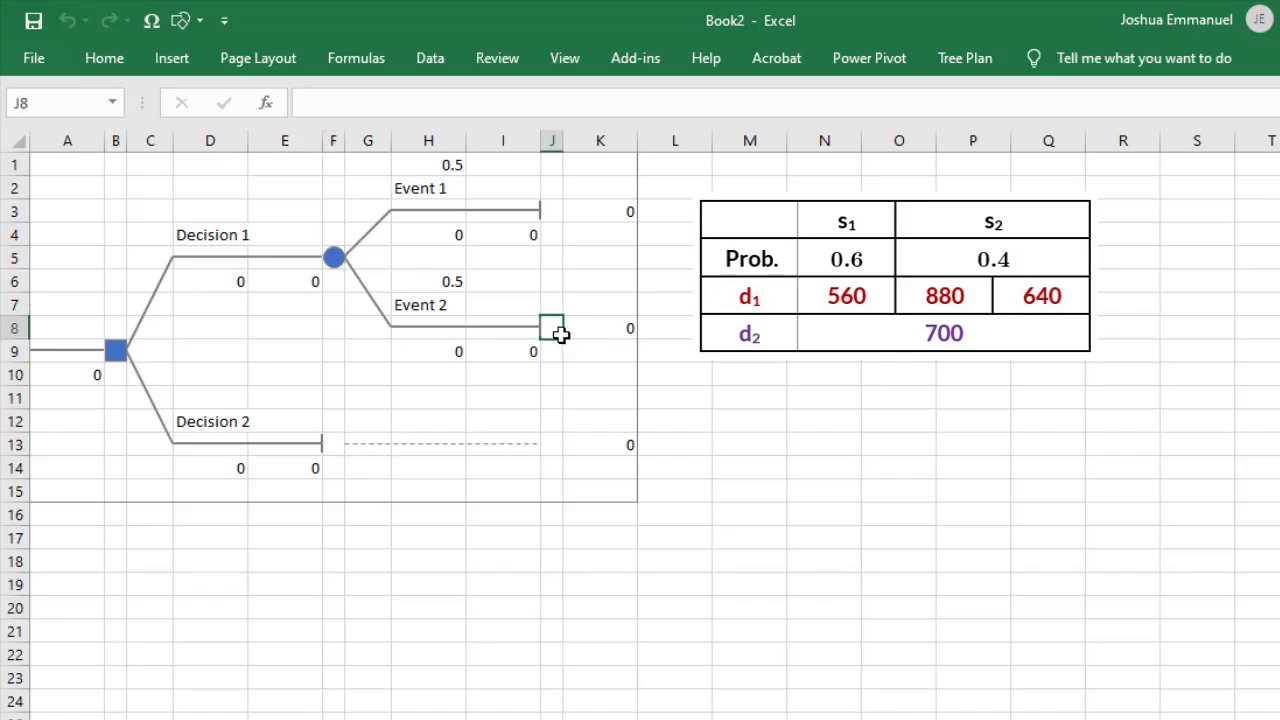
left_click(944, 58)
left_click(306, 95)
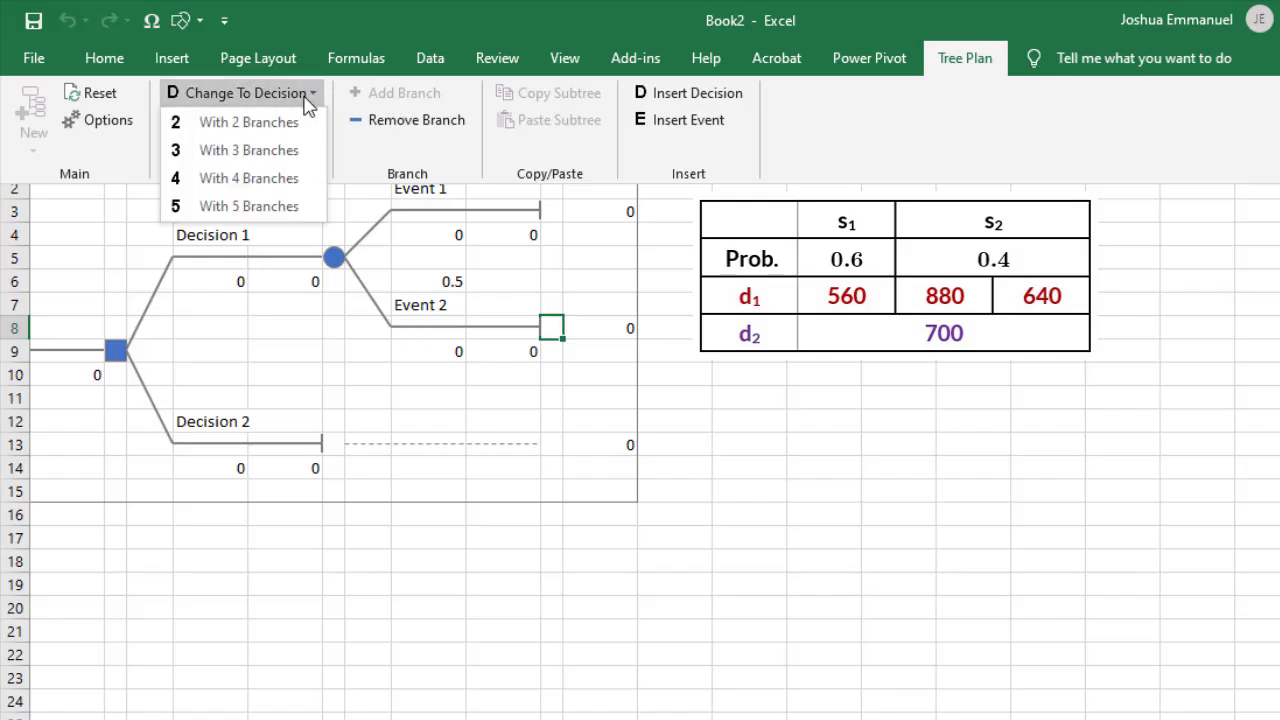
left_click(296, 121)
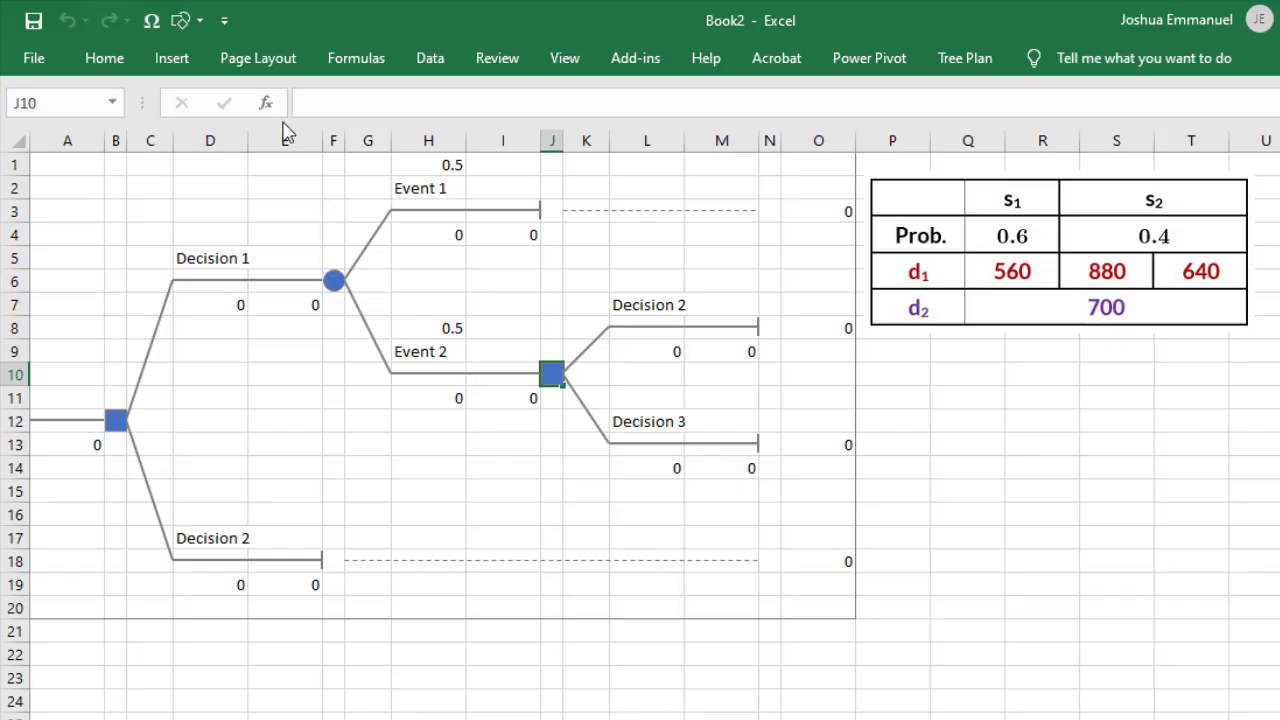
- Set the Event 1 branch's probability to 0.6 and rename the branch s1
left_click(456, 161)
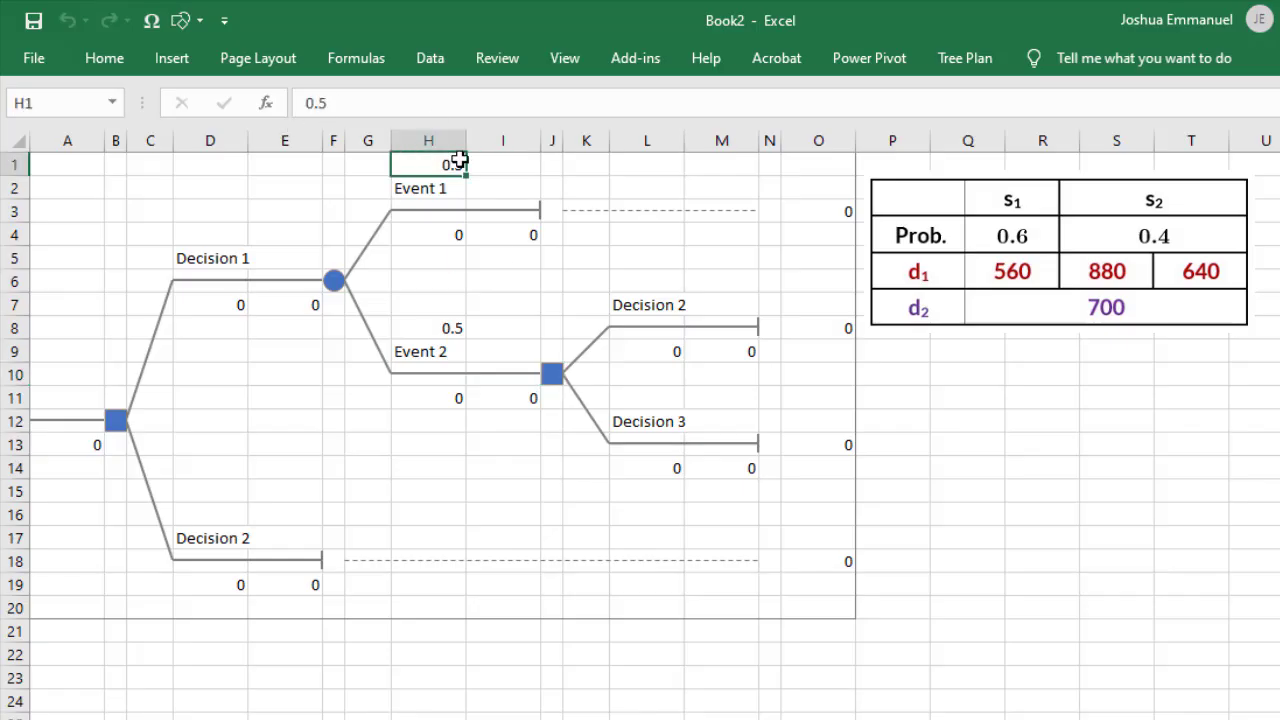
type("0.6")
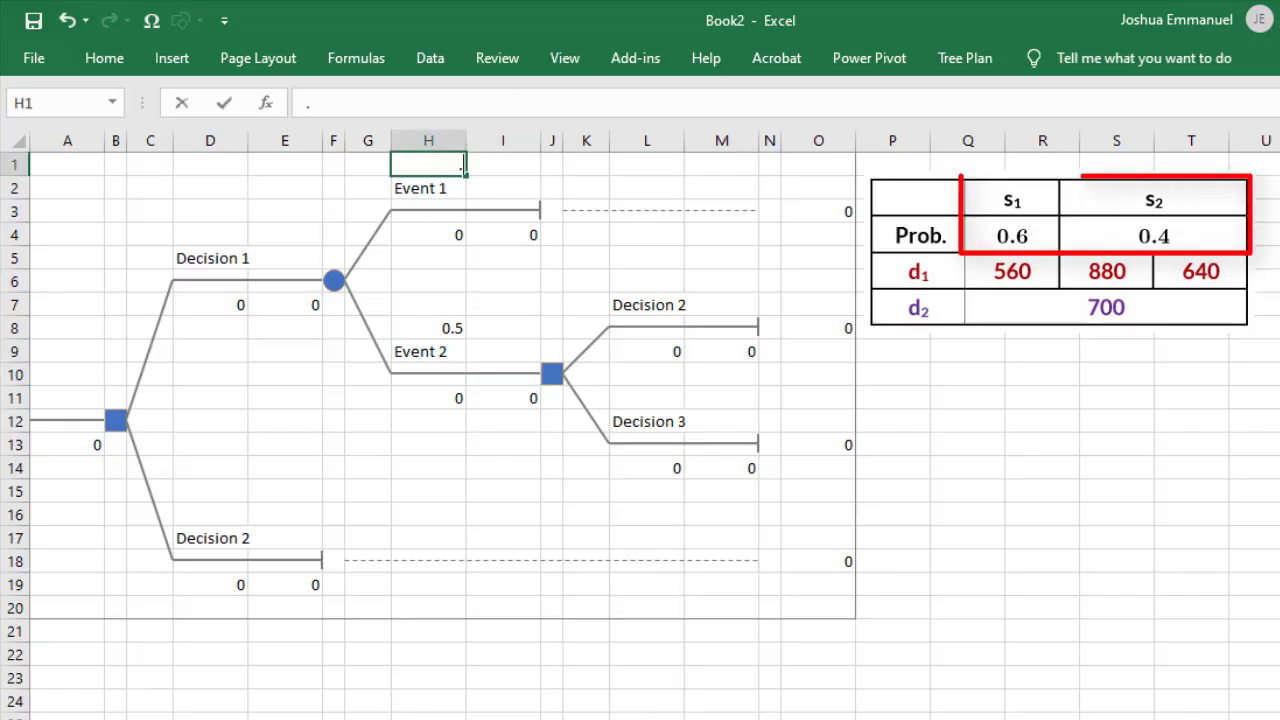
key("Return")
type("s1")
key("Return")
- Set the Event 2 branch's probability to 0.4 and rename the branch s2
left_click(428, 328)
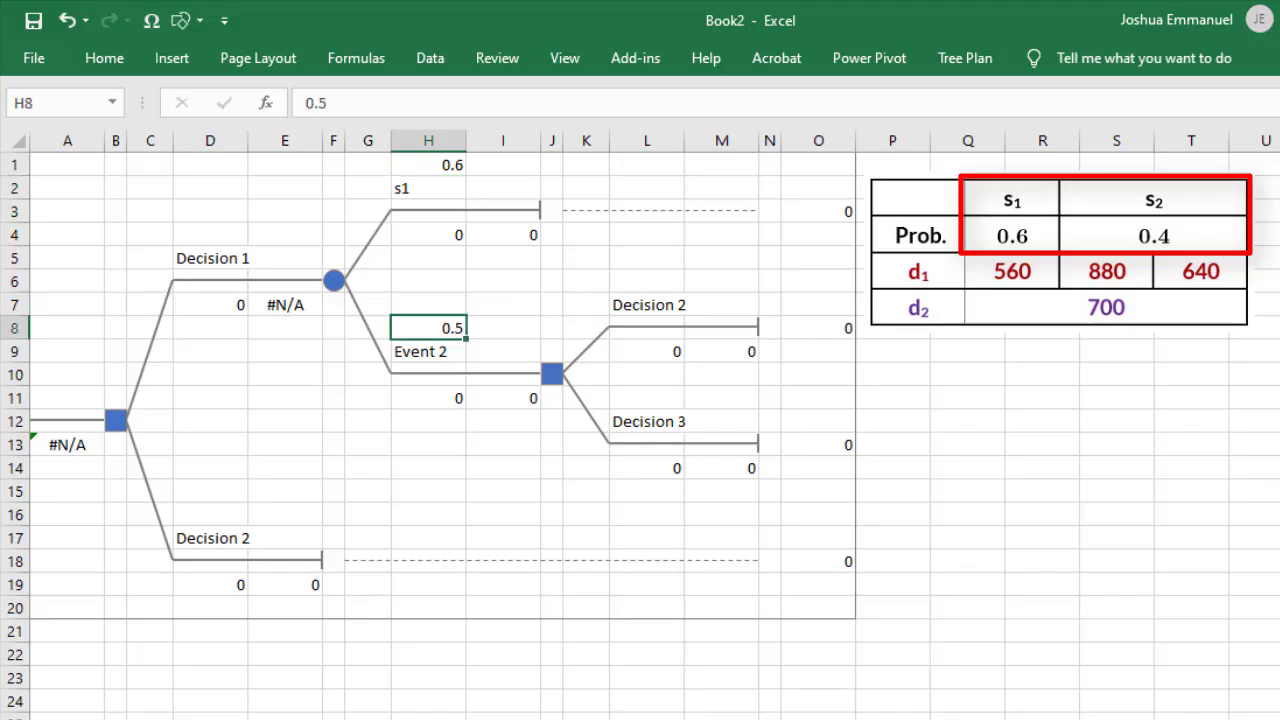
type("0.4")
key("Return")
type("s")
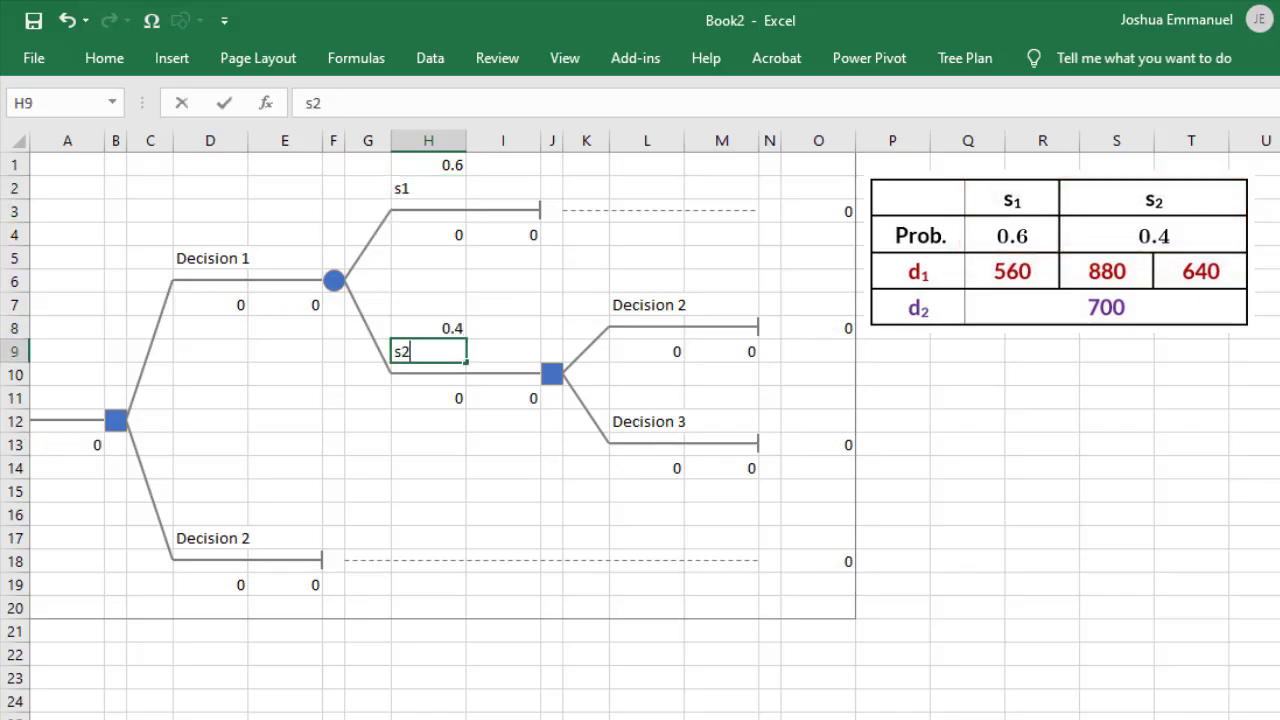
type("2")
key("Return")
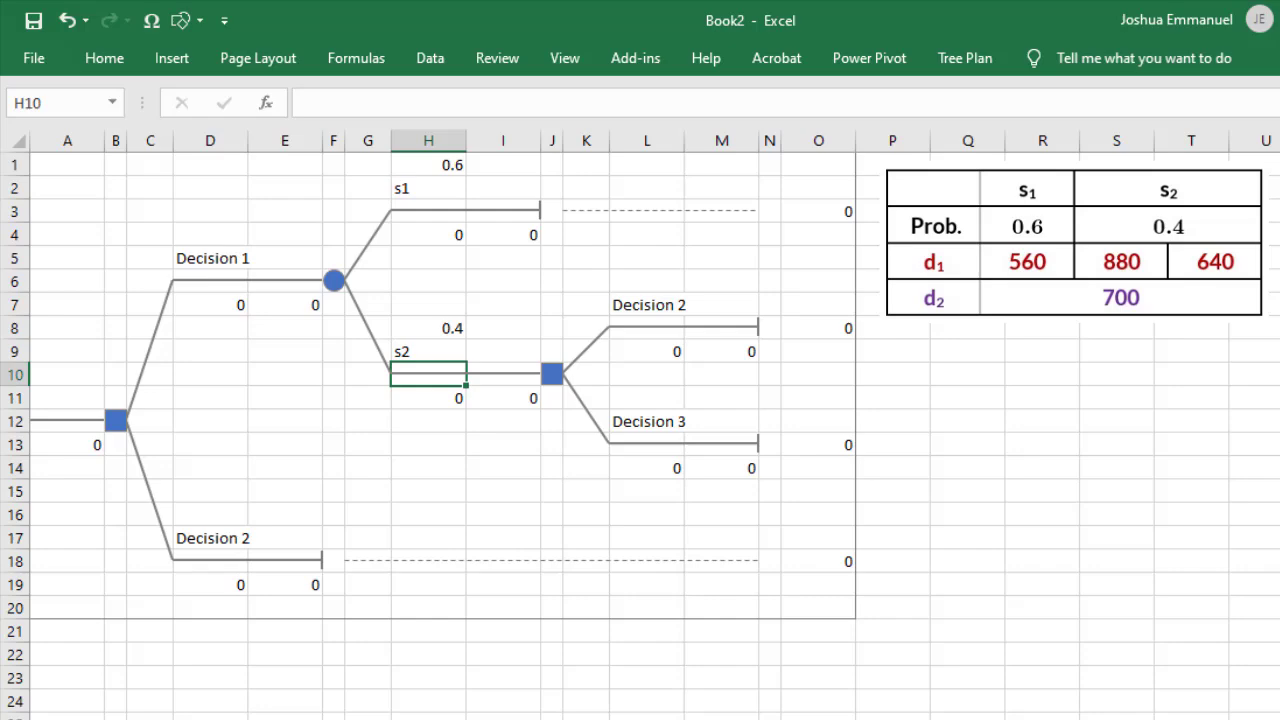
- Enter the terminal payoffs in column O: 560 for s1, 880 and 640 for the two decisions under s2, and 700 for the lower Decision 2
left_click(818, 211)
left_click(841, 339)
type("88")
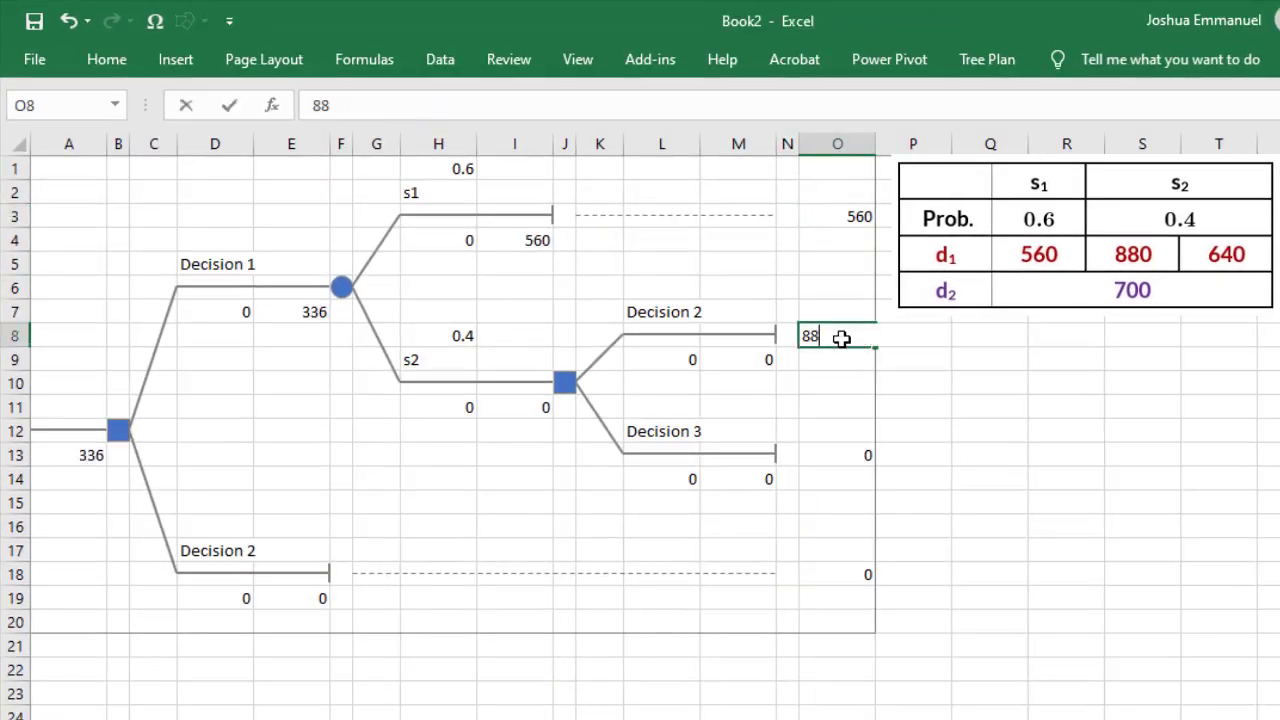
type("0")
key("Return")
type("640")
key("Return")
type("700")
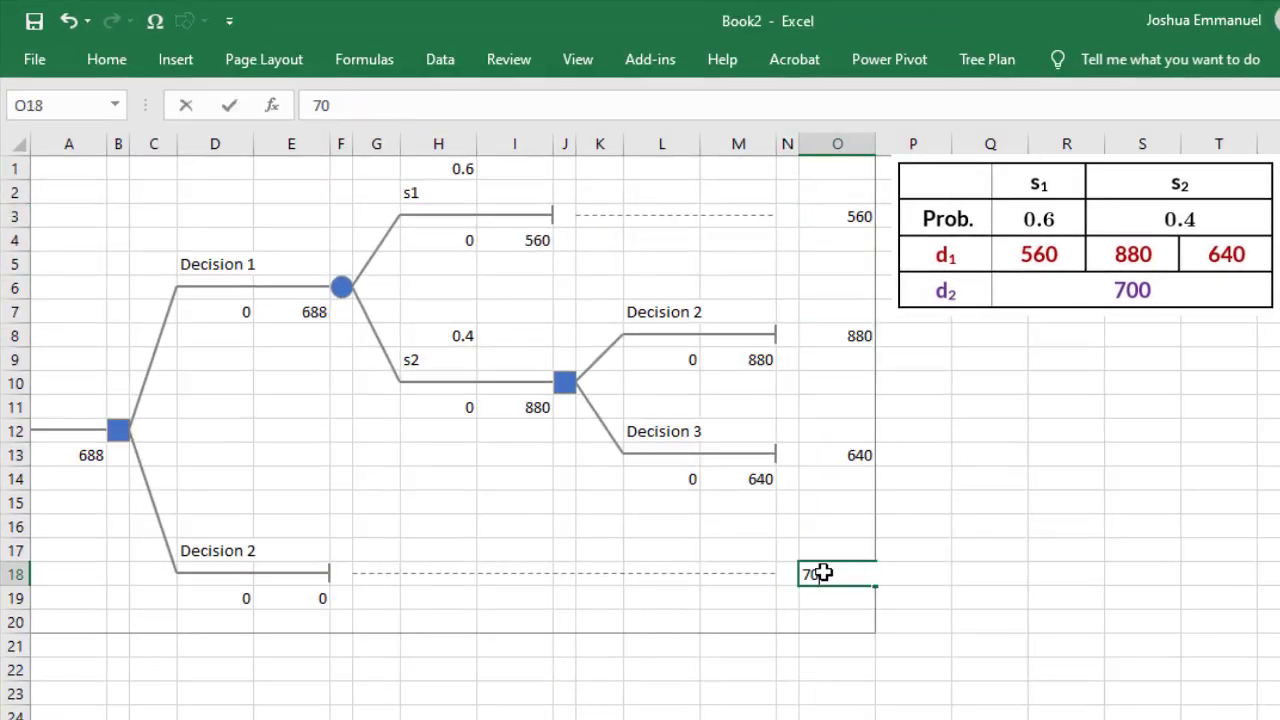
key("Return")
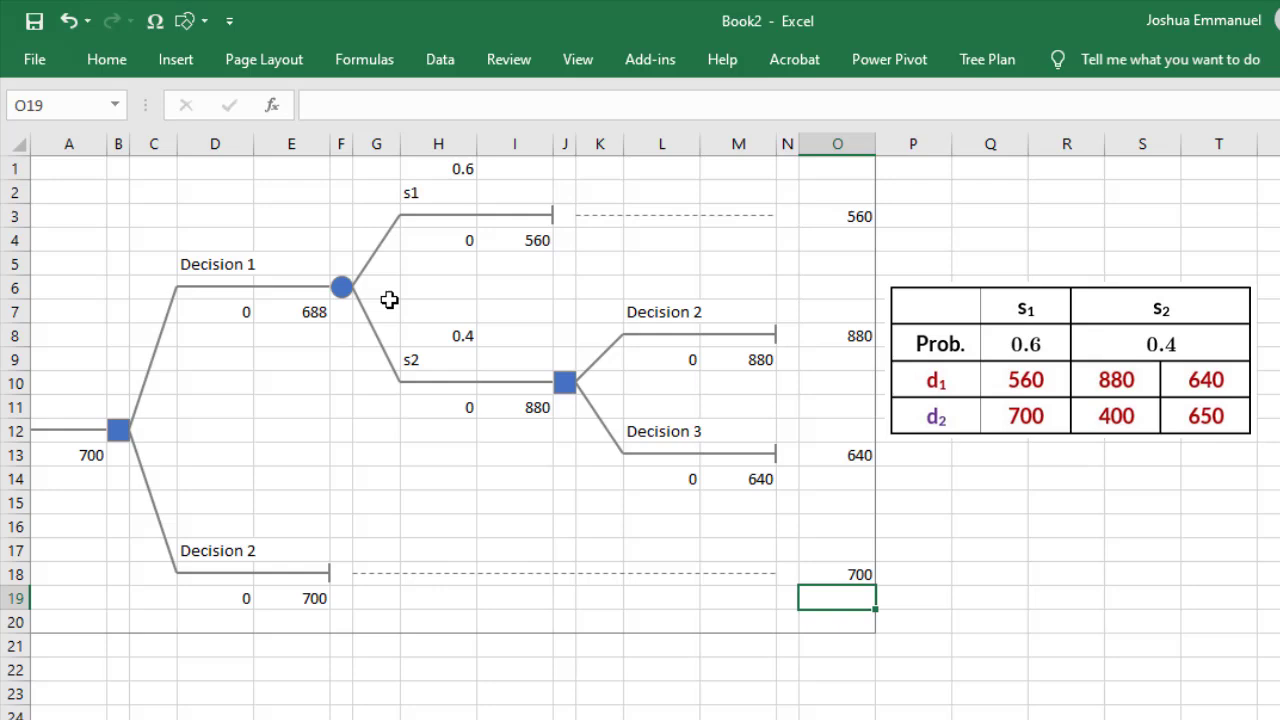
- Copy the event-node subtree of Decision 1 and paste it onto the terminal node of the lower Decision 2 branch
left_click(343, 318)
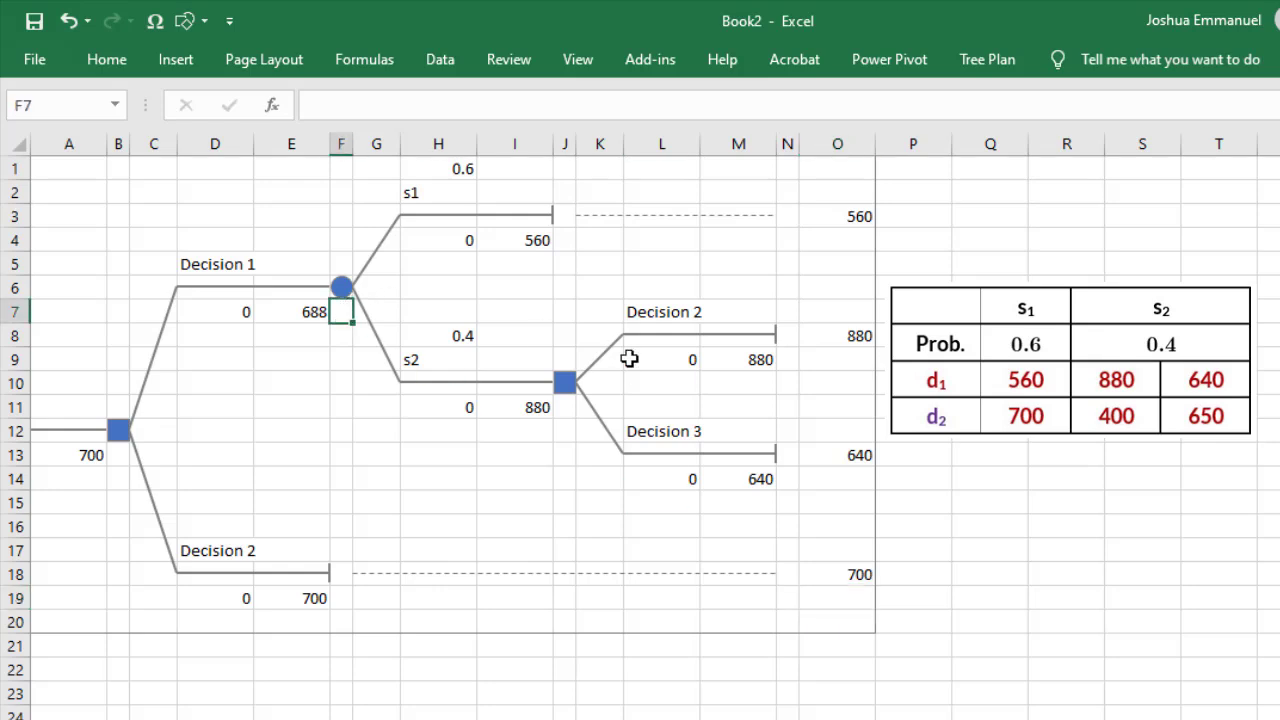
key("Up")
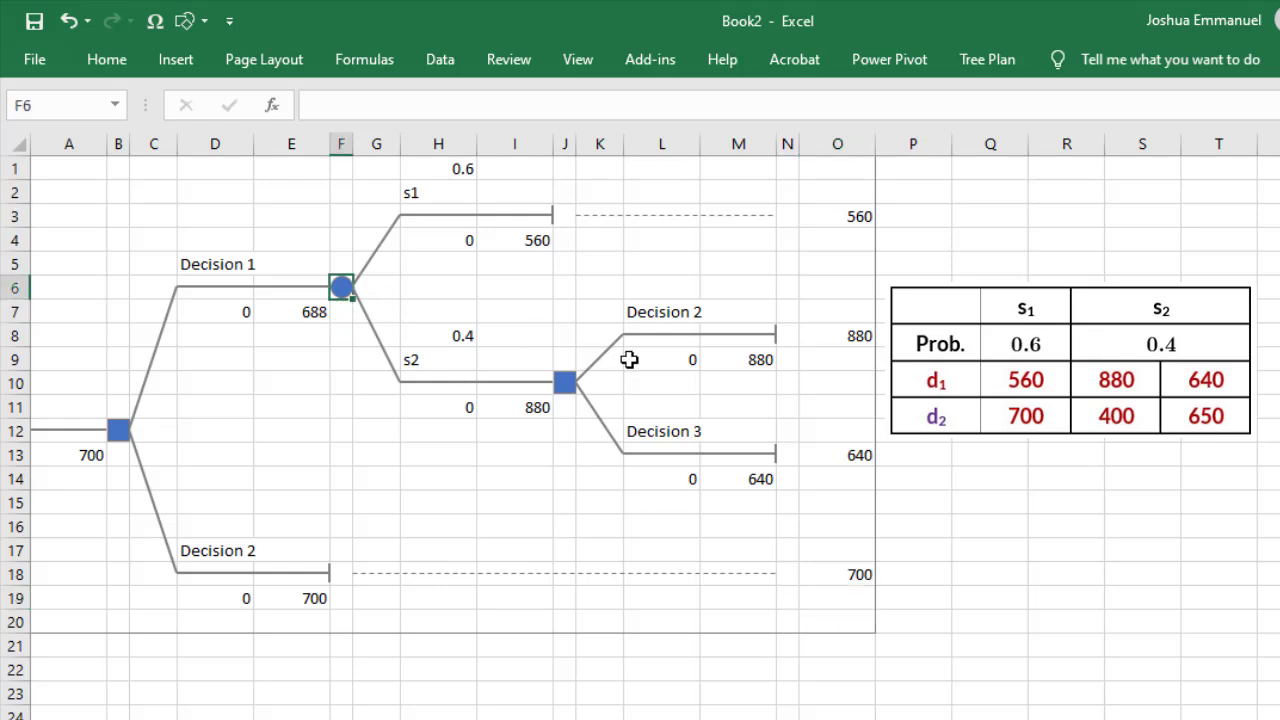
left_click(975, 60)
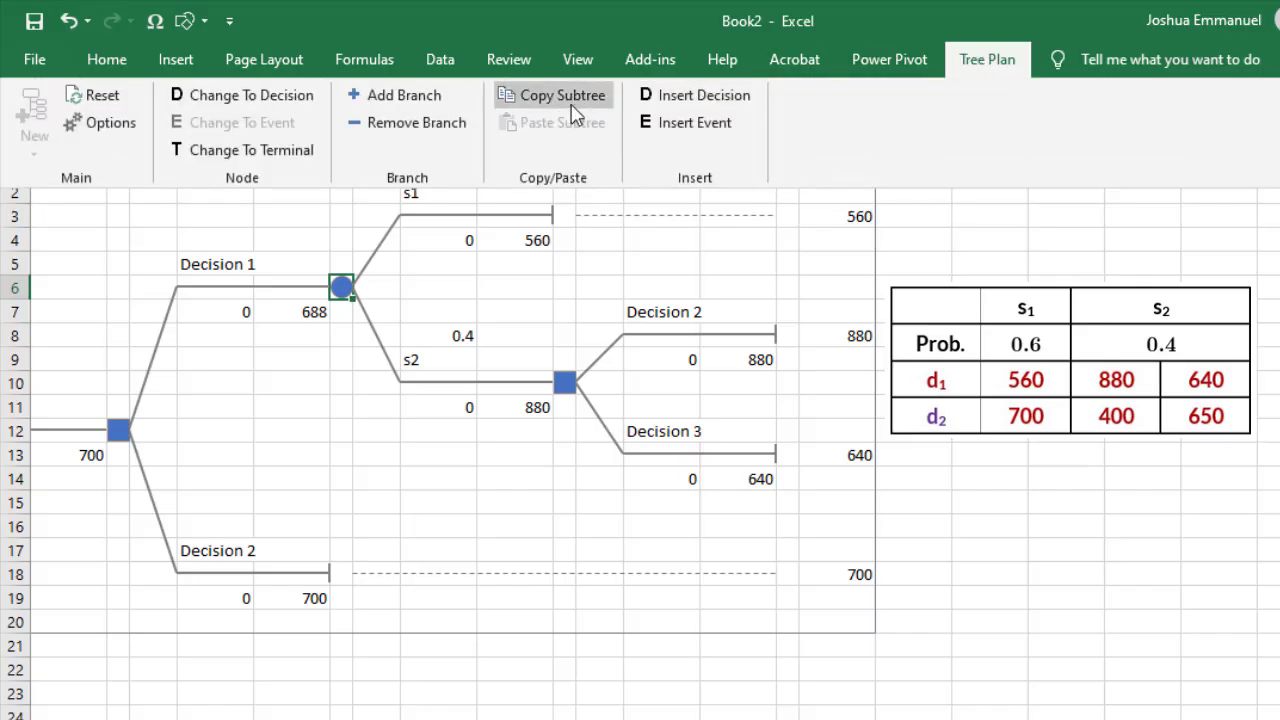
left_click(571, 104)
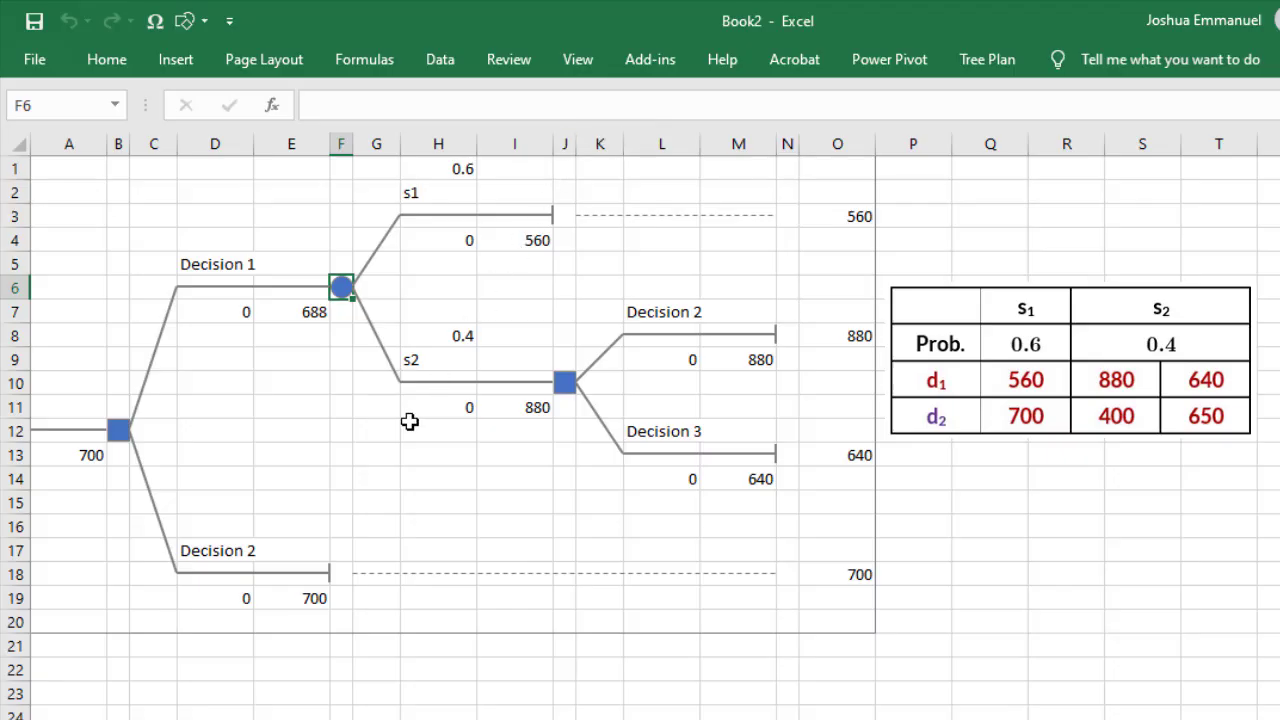
left_click(343, 572)
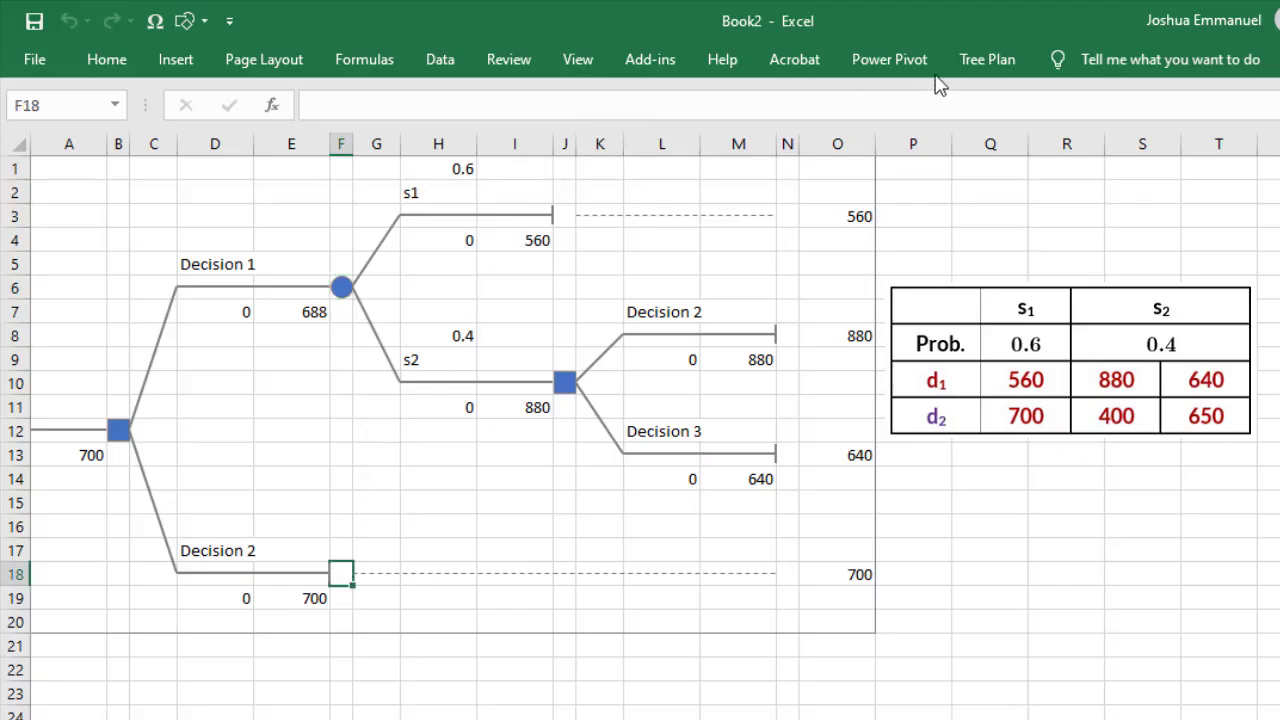
left_click(975, 61)
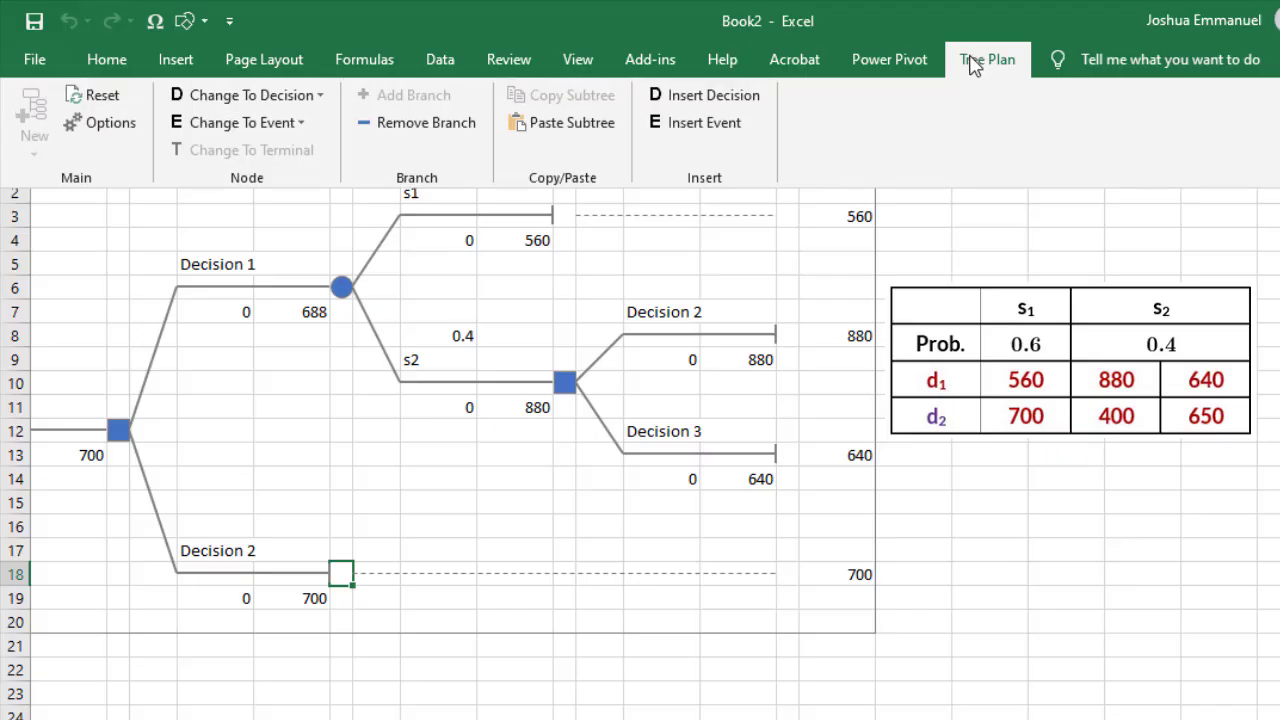
left_click(586, 125)
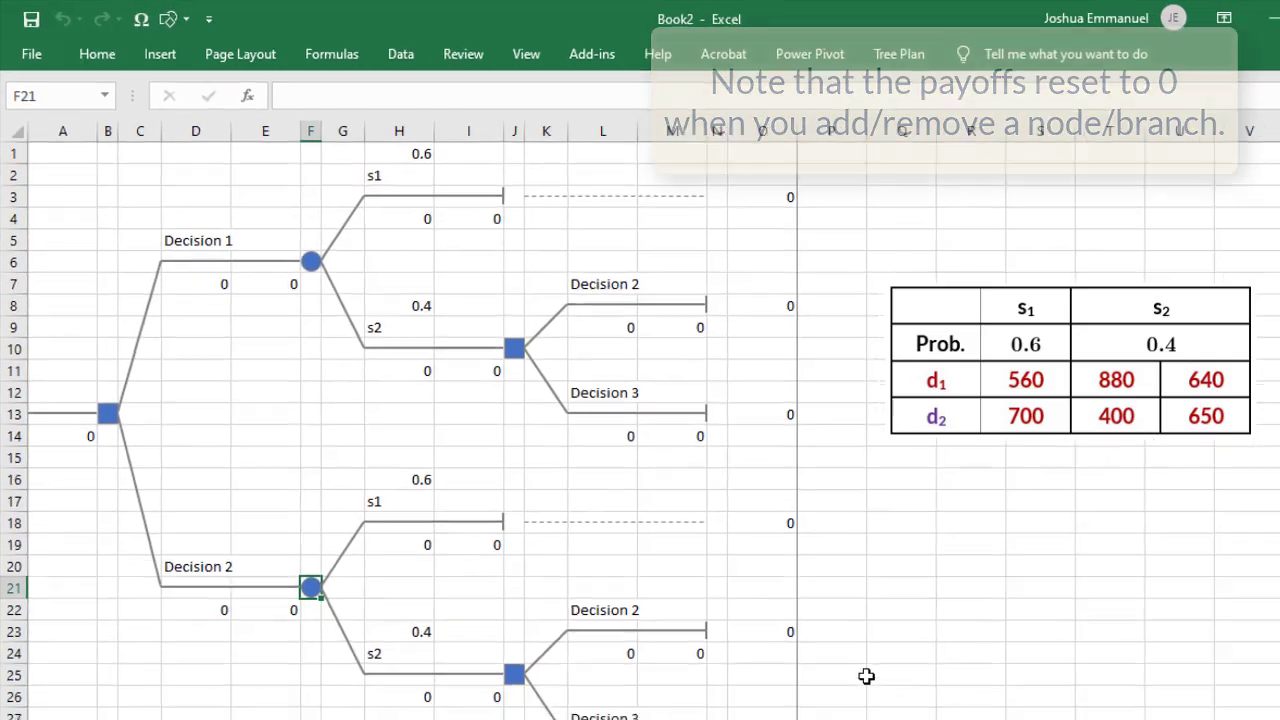
- Enter the terminal payoffs for Decision 1 in column O: 560 for s1, and 880 and 640 for the two decisions under s2
left_click(834, 216)
type("560")
left_click(849, 342)
type("880")
left_click(826, 454)
type("640")
- Enter the terminal payoffs for the lower Decision 2 in column O: 700 for s1, and 400 and 650 for the two decisions under s2
left_click(827, 567)
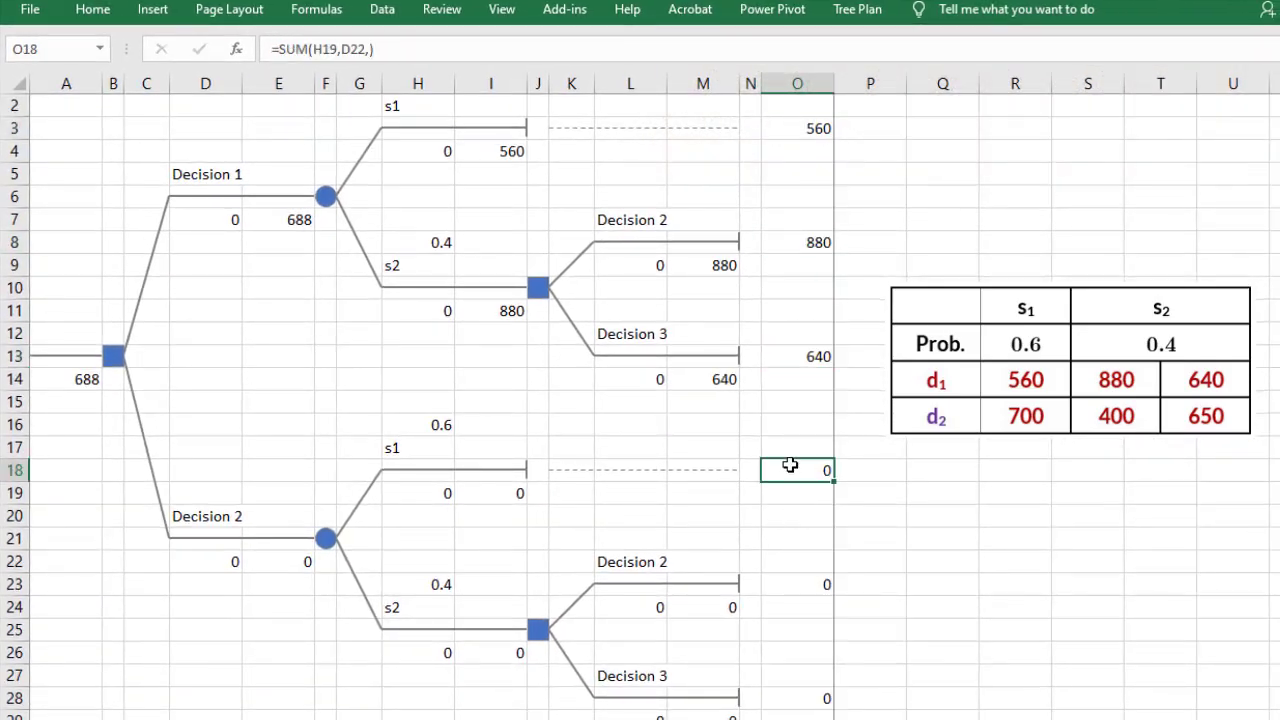
type("700")
left_click(806, 584)
type("400")
left_click(800, 698)
type("650")
key("Return")
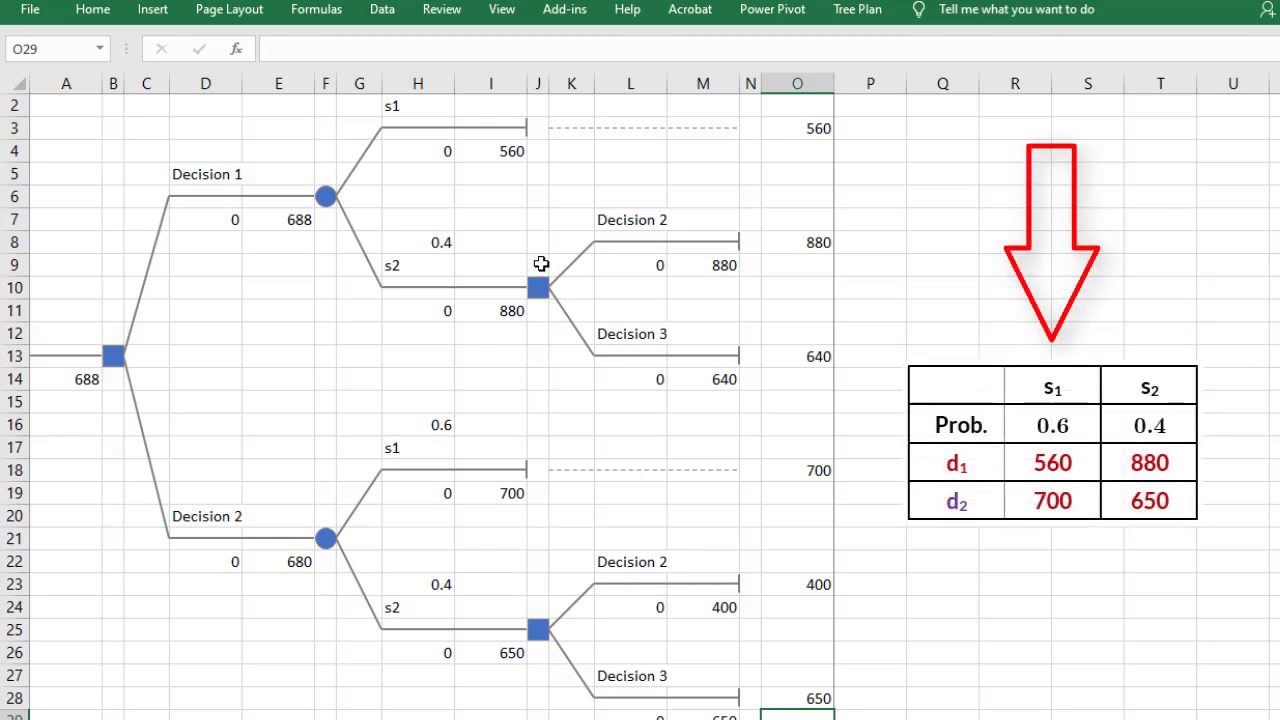
- Change the decision nodes at the ends of both s2 branches to terminal nodes
left_click(540, 263)
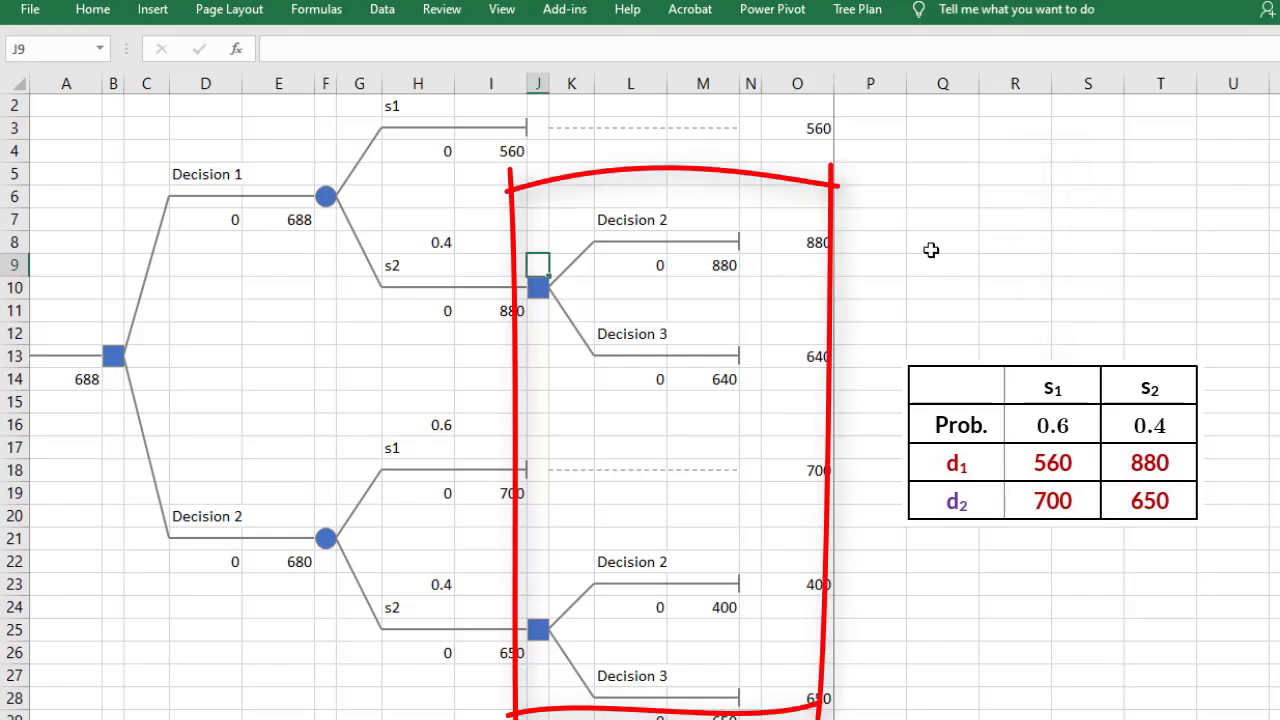
key("Down")
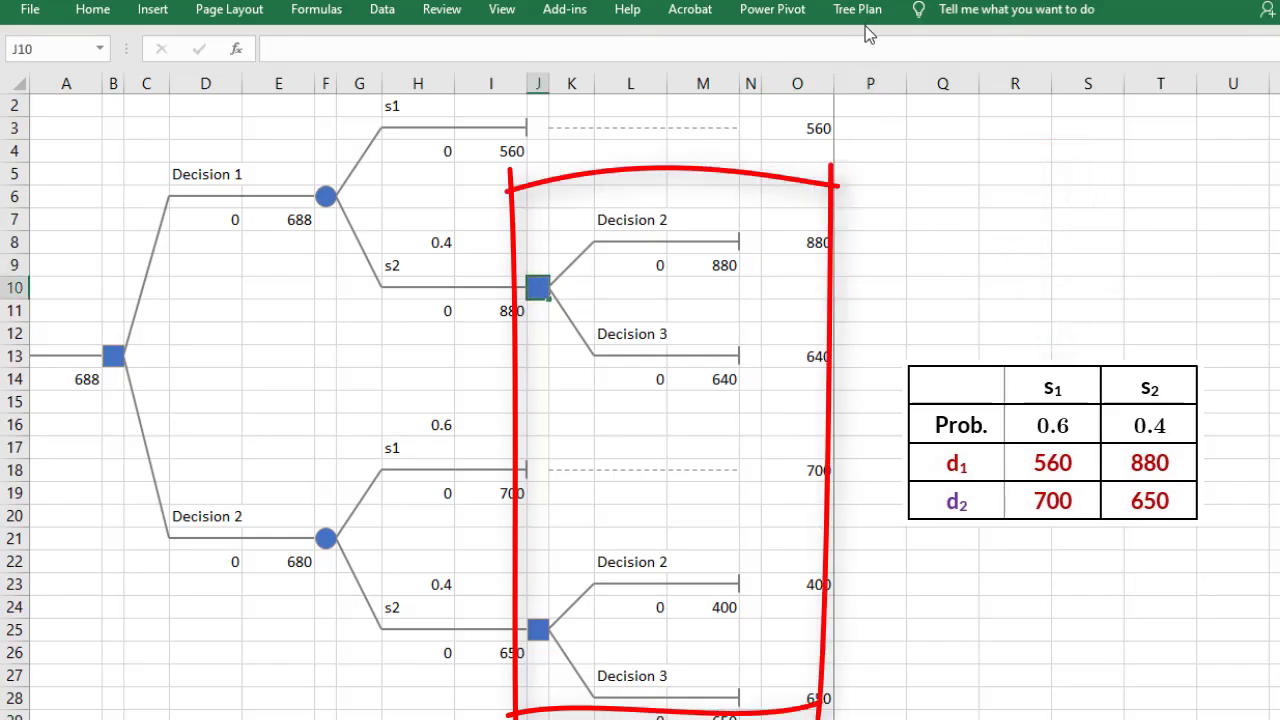
left_click(870, 14)
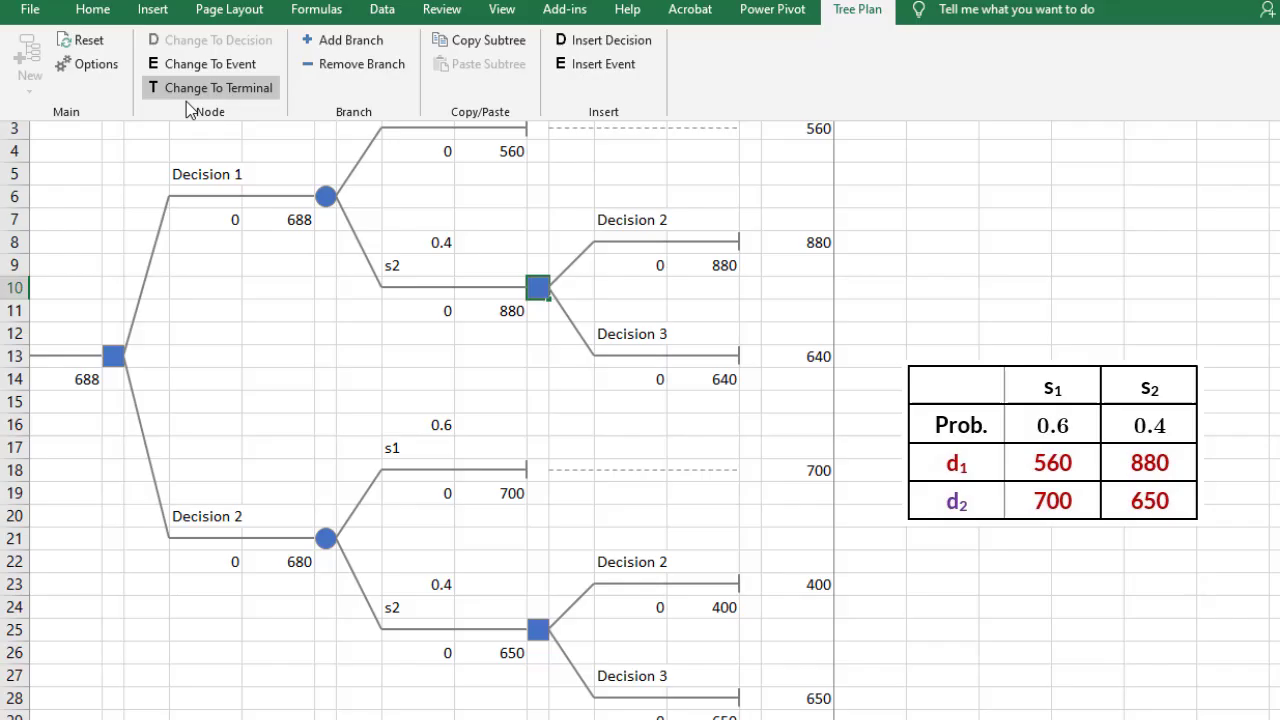
left_click(233, 90)
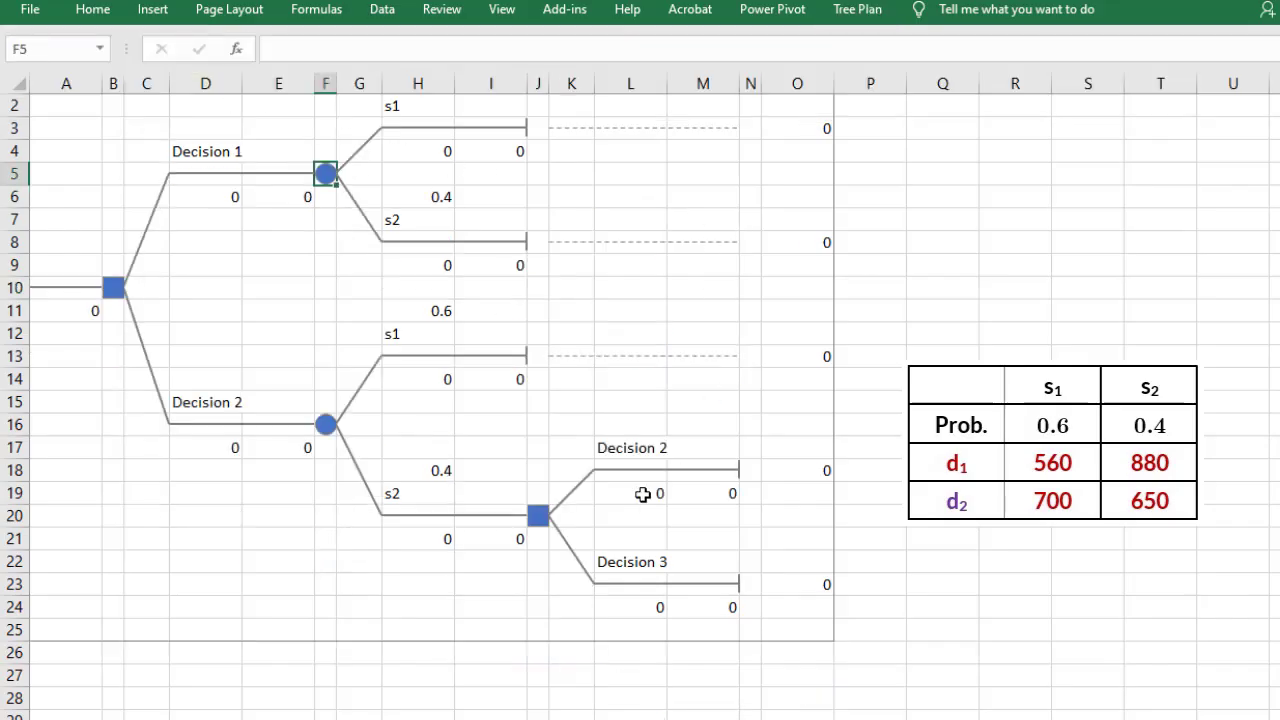
left_click(544, 538)
key("Up")
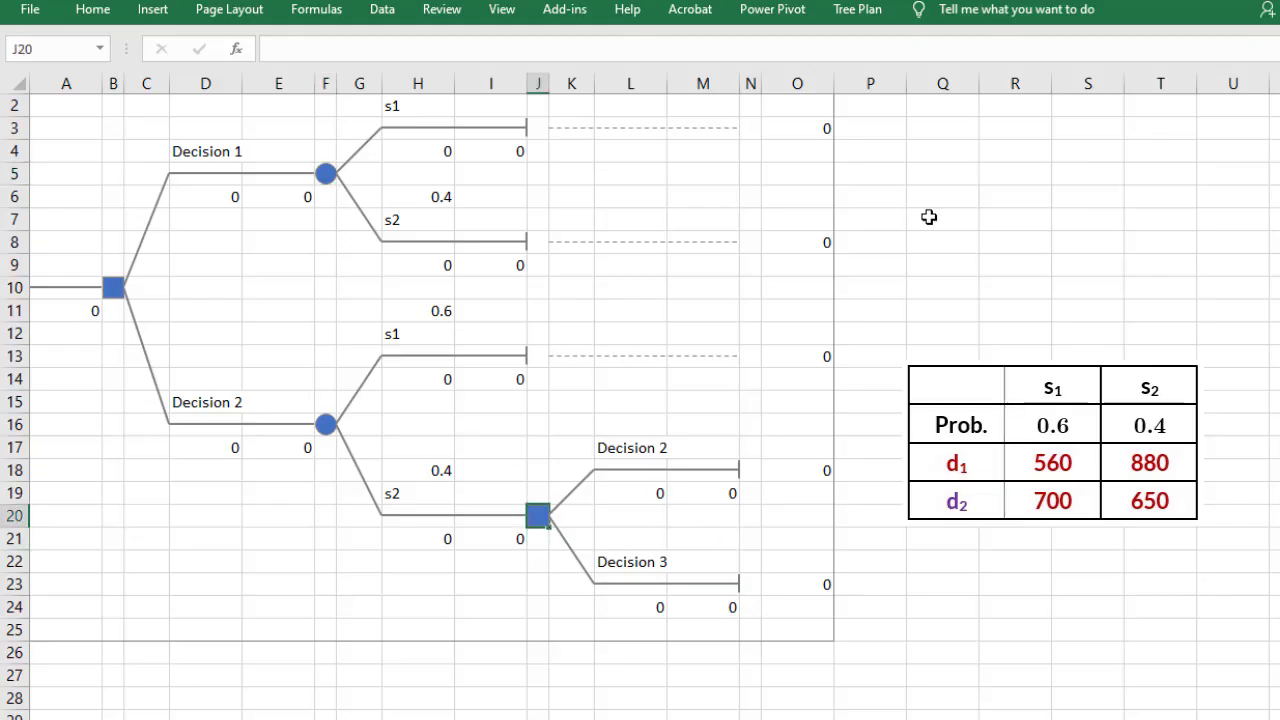
left_click(876, 14)
left_click(340, 64)
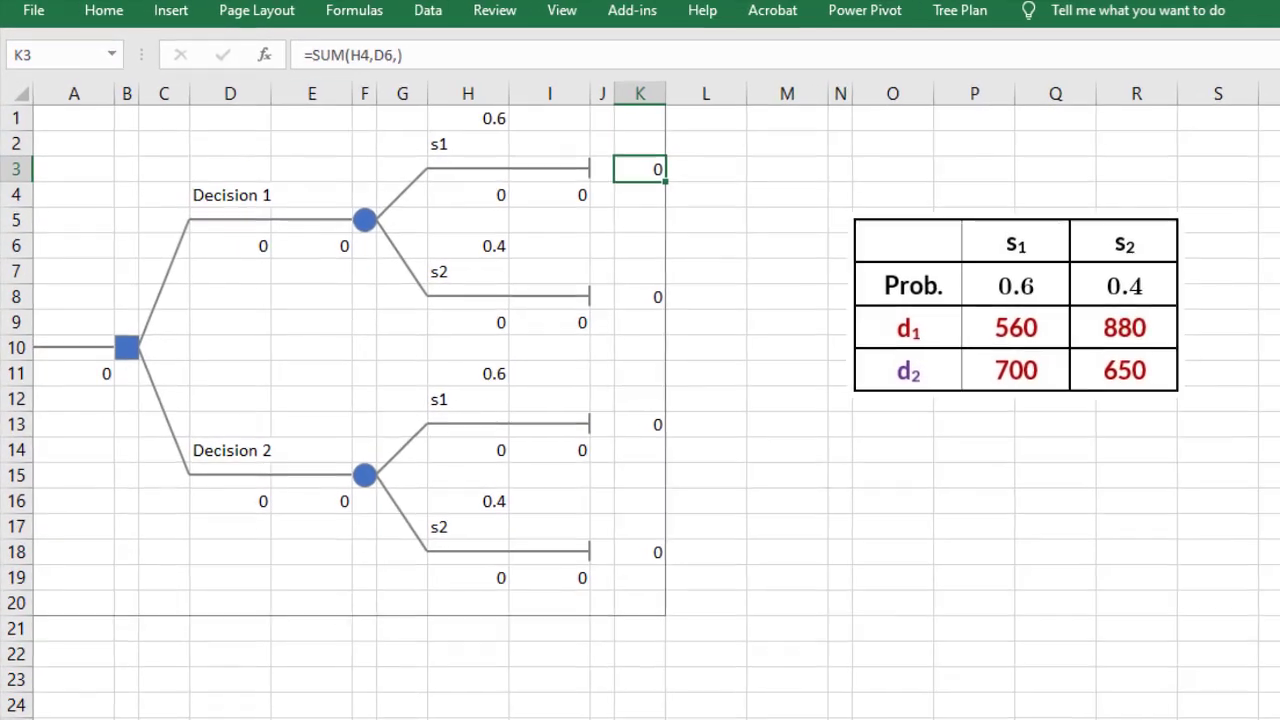
- Enter the terminal payoffs in column K: 560 and 880 for Decision 1's s1 and s2, 700 and 650 for Decision 2's
type("560")
left_click(660, 300)
type("880")
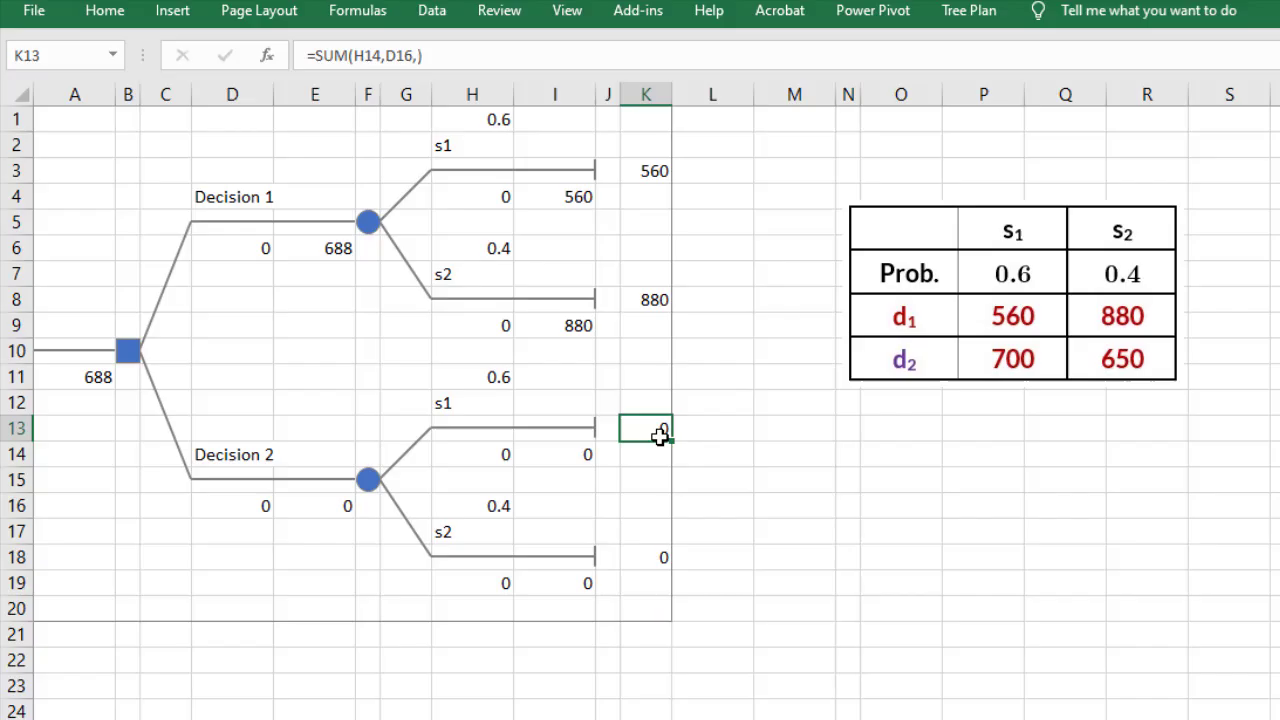
type("700")
left_click(645, 558)
type("650")
key("Return")
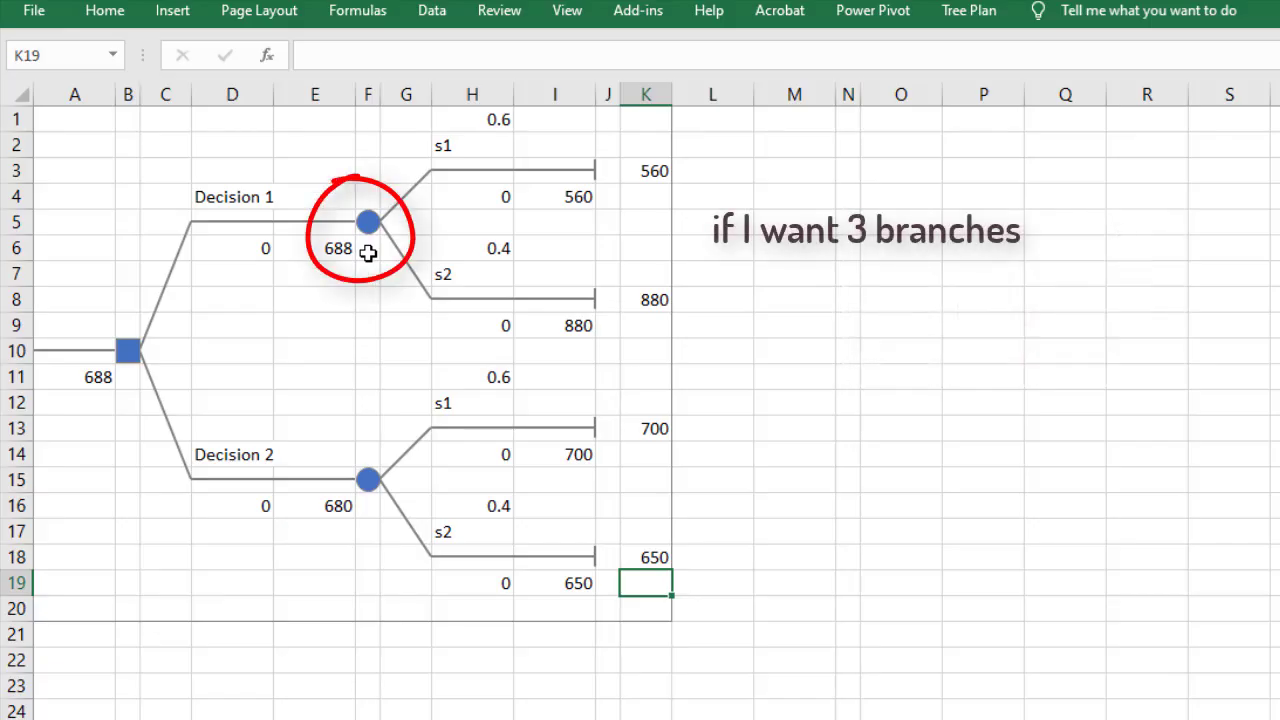
- Add a third branch to the event node of Decision 1
left_click(368, 253)
key("Up")
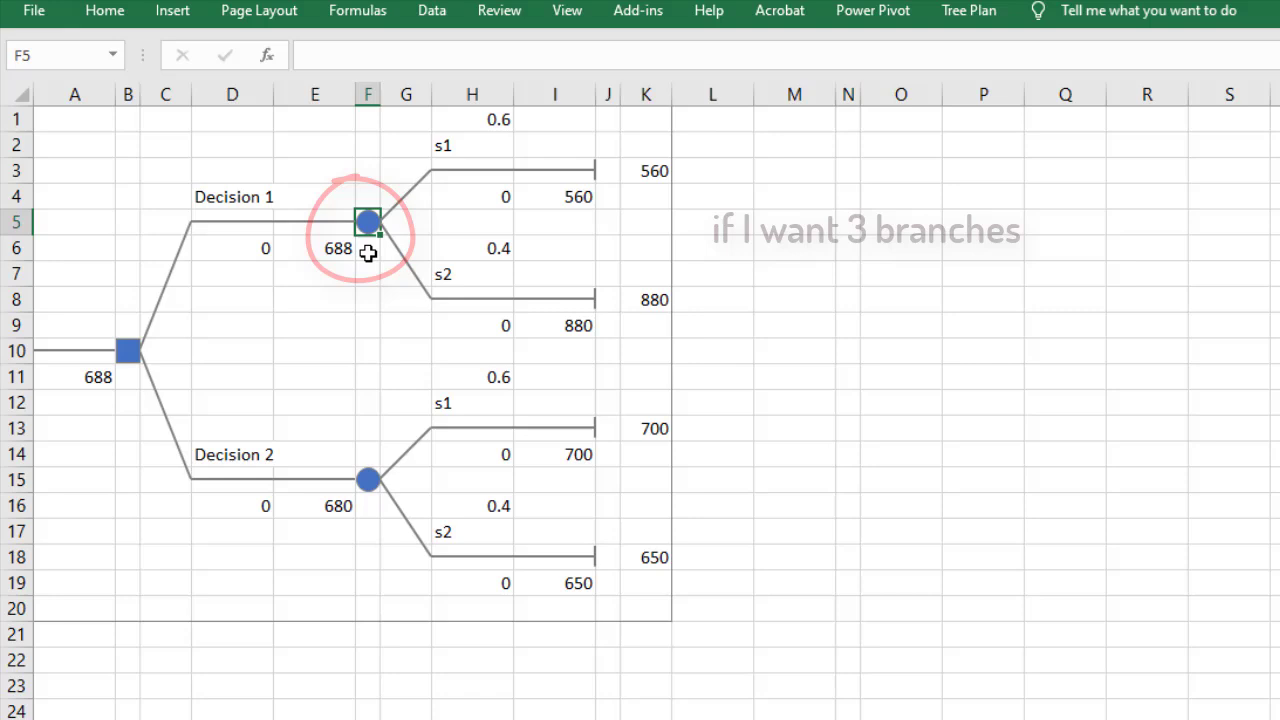
left_click(968, 10)
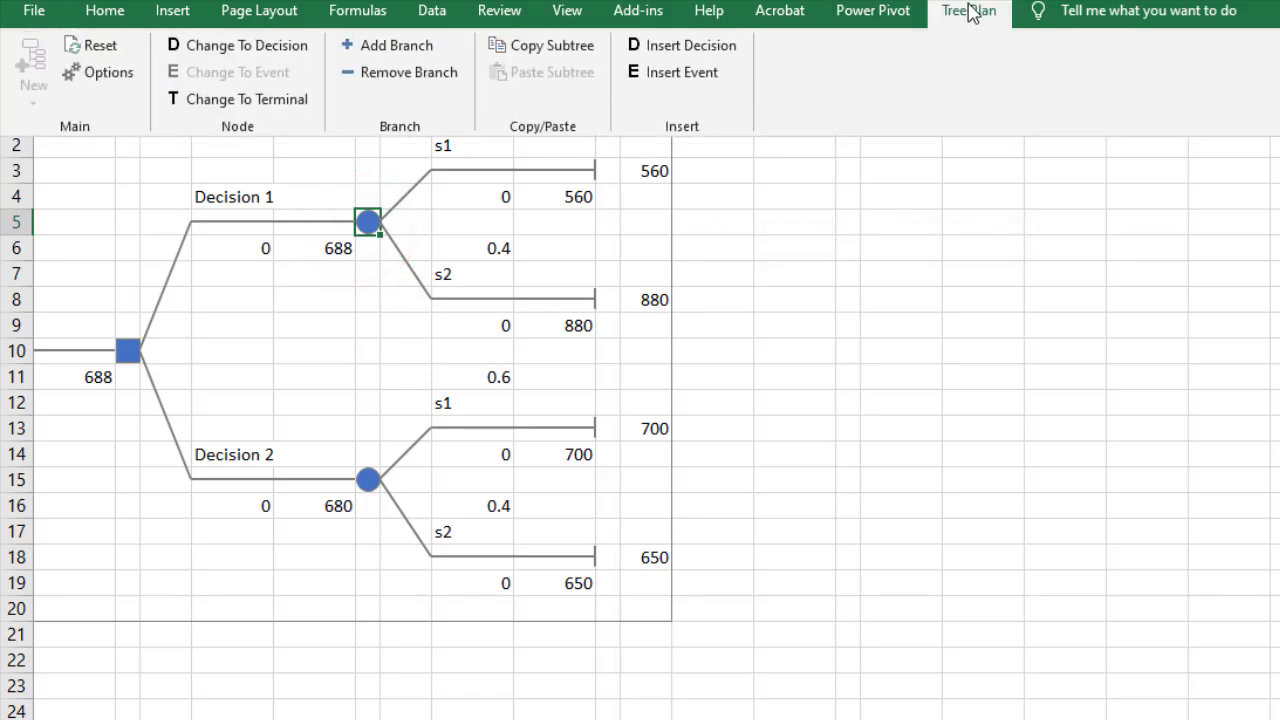
left_click(386, 48)
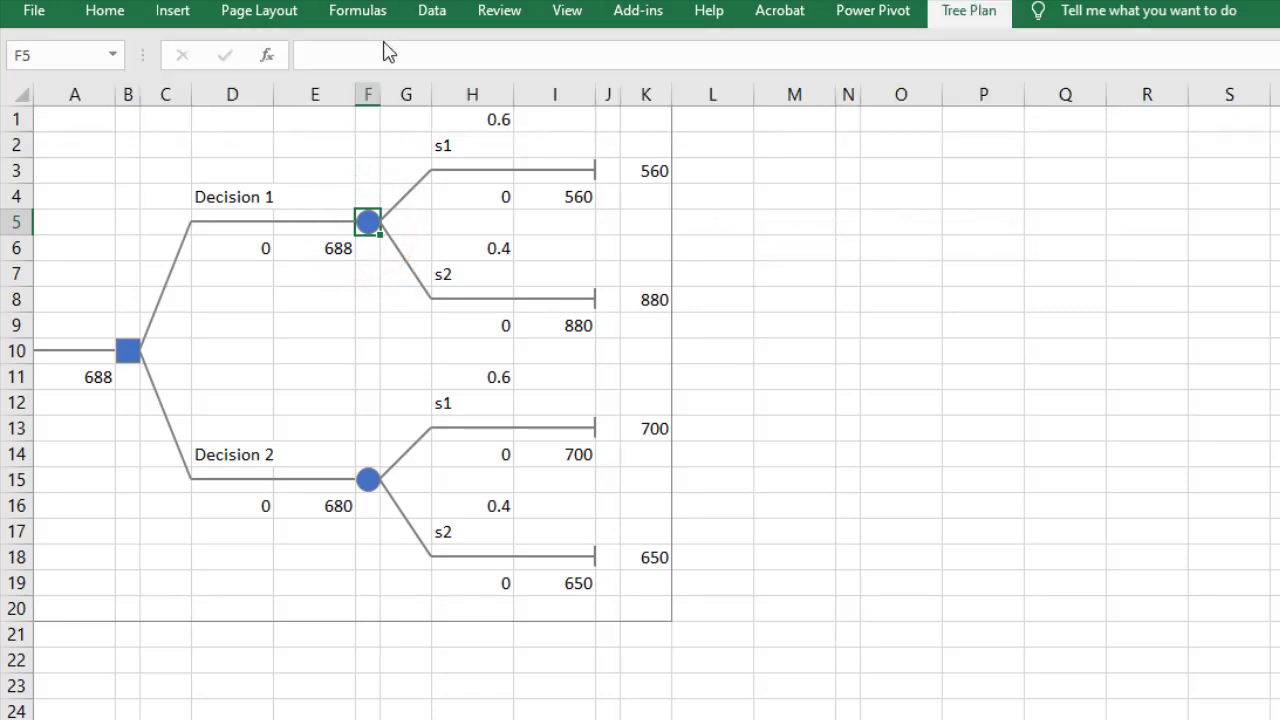